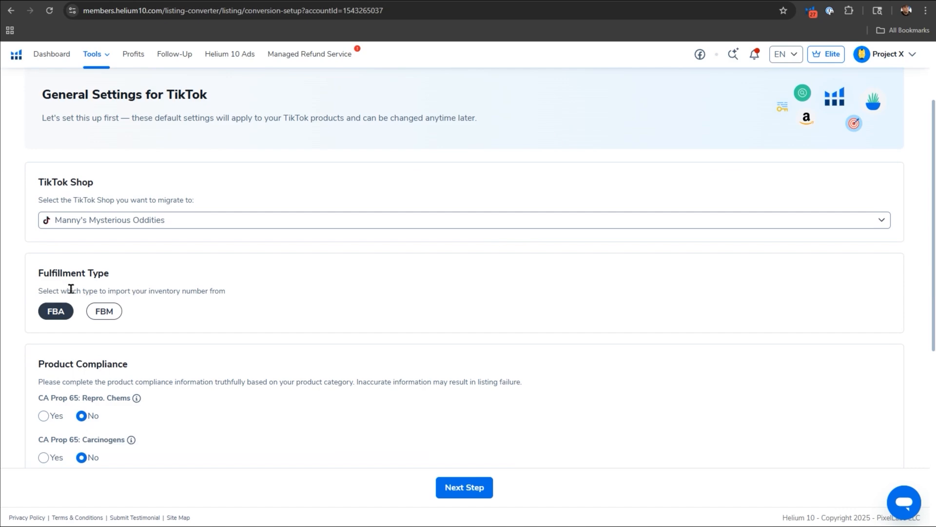
Review the TikTok general settings, accept the default fulfillment, compliance and auto-publishing choices, and proceed to listing selection.
left_click_drag(124, 291, 226, 296)
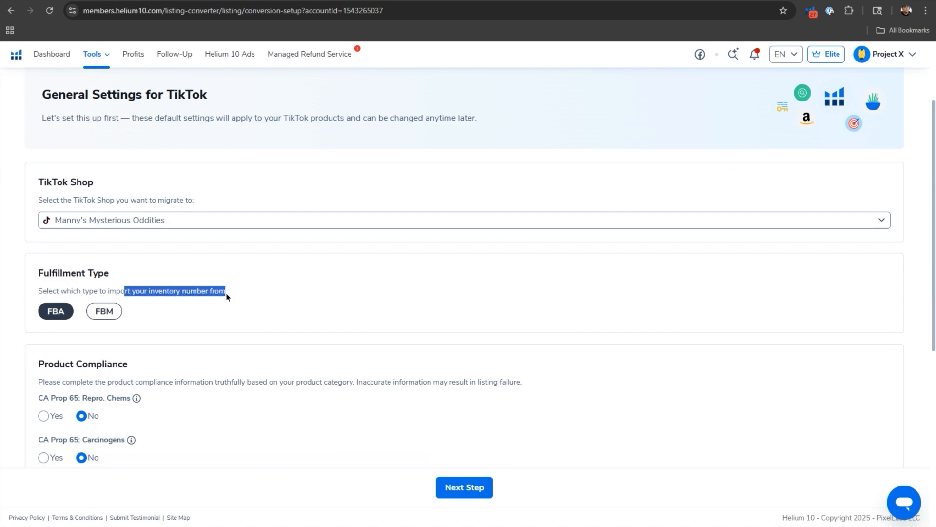
left_click(222, 291)
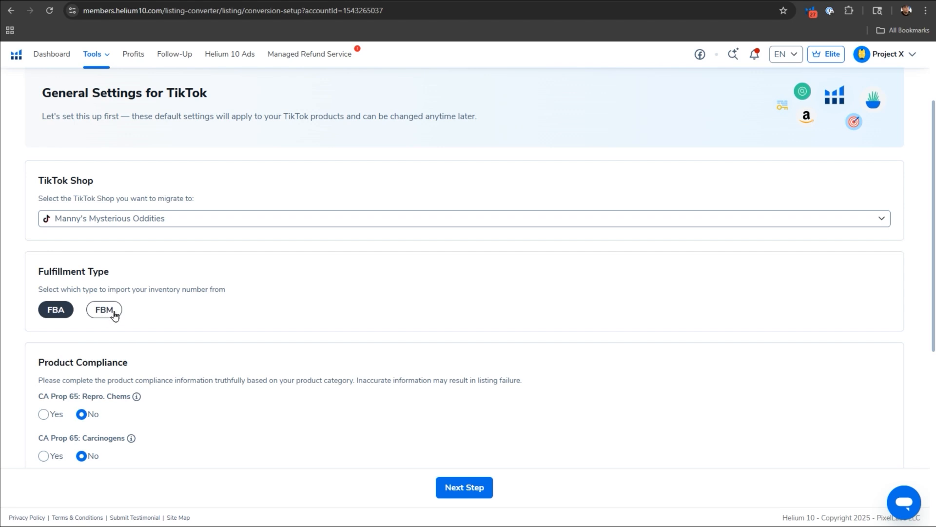
scroll(120, 326, "down", 2)
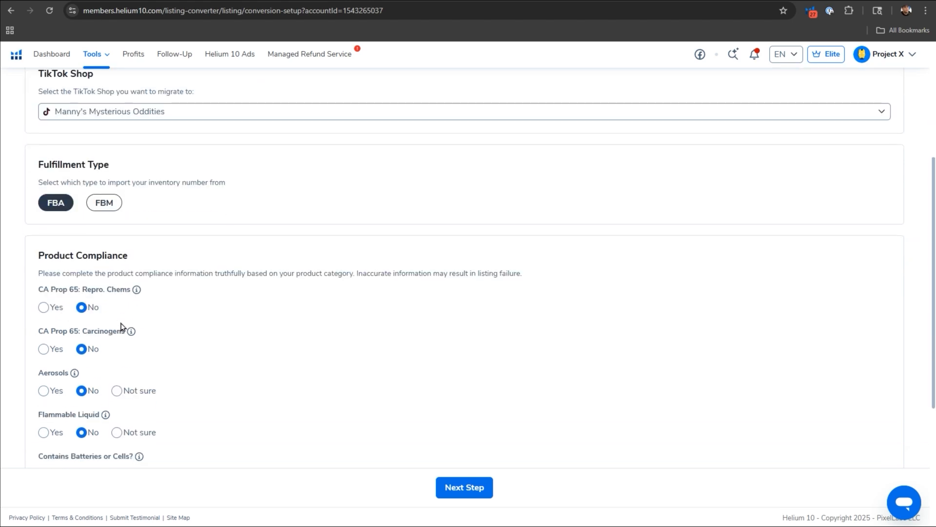
scroll(121, 326, "down", 2)
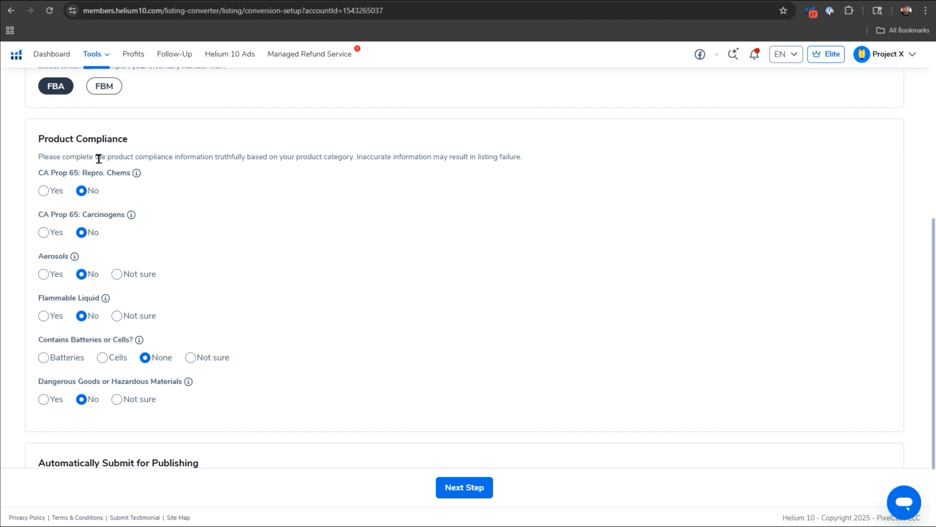
scroll(157, 283, "down", 2)
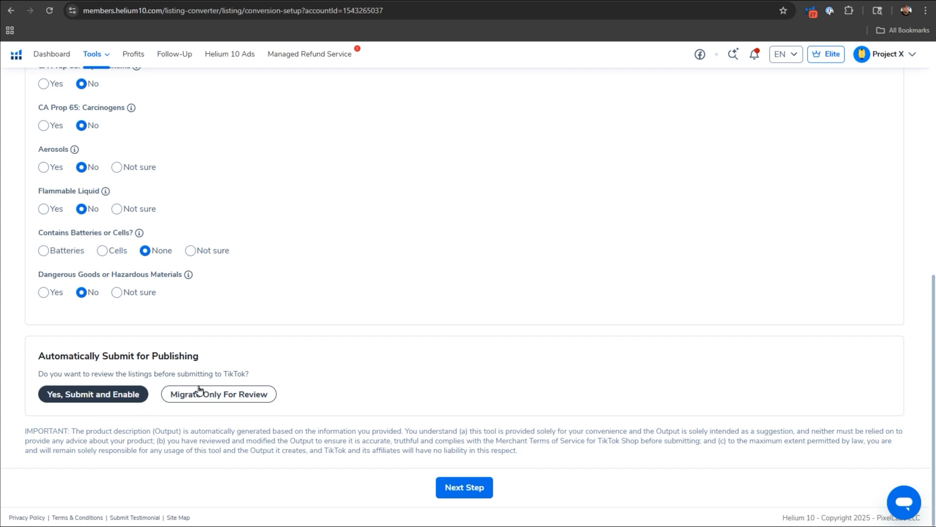
left_click(445, 484)
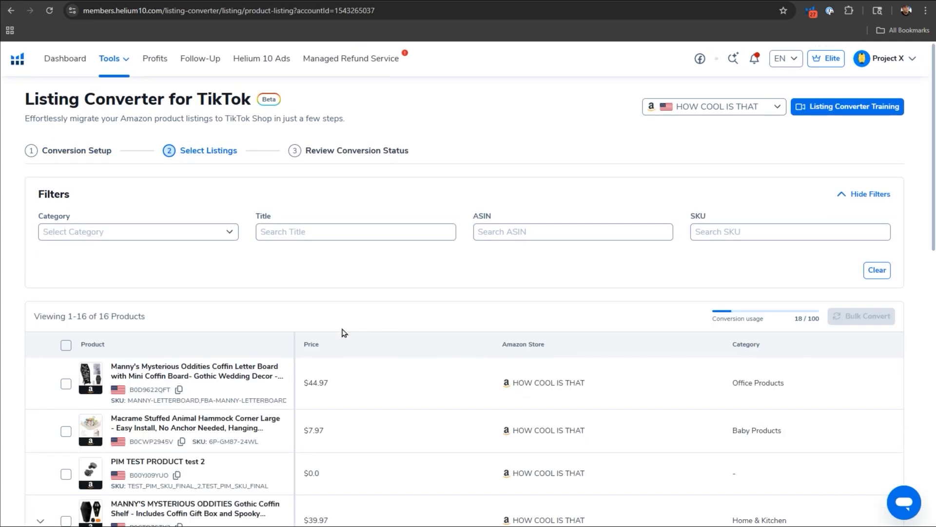
Select the Macrame Stuffed Animal Hammock listing, convert it for TikTok, and acknowledge the sync notice.
scroll(344, 332, "down", 1)
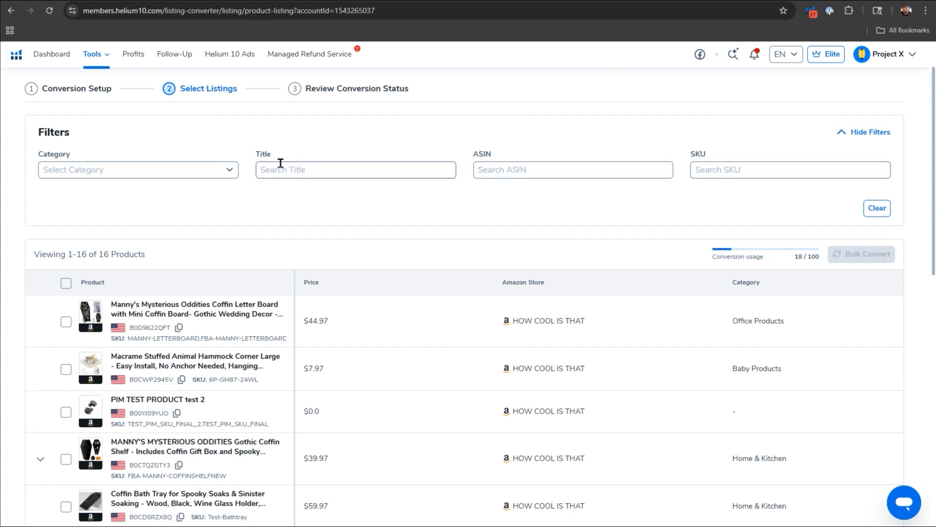
scroll(235, 283, "down", 1)
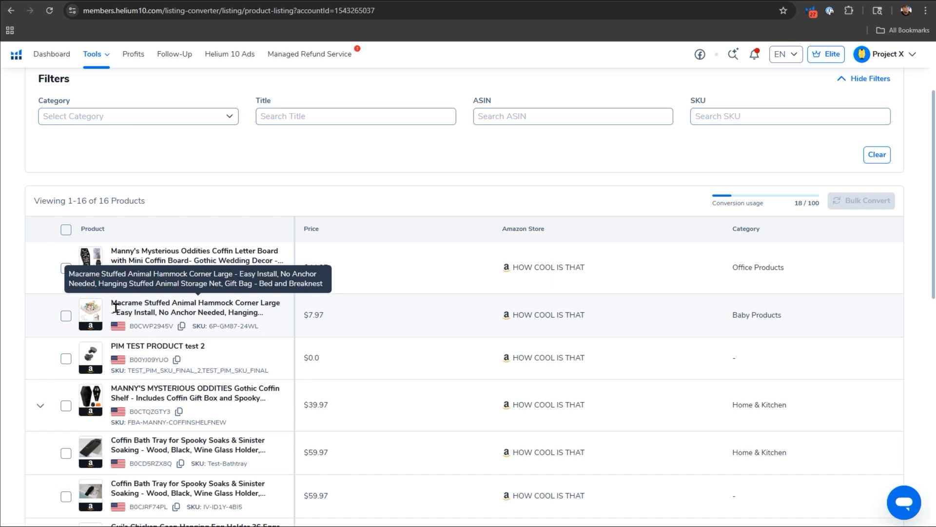
left_click(67, 317)
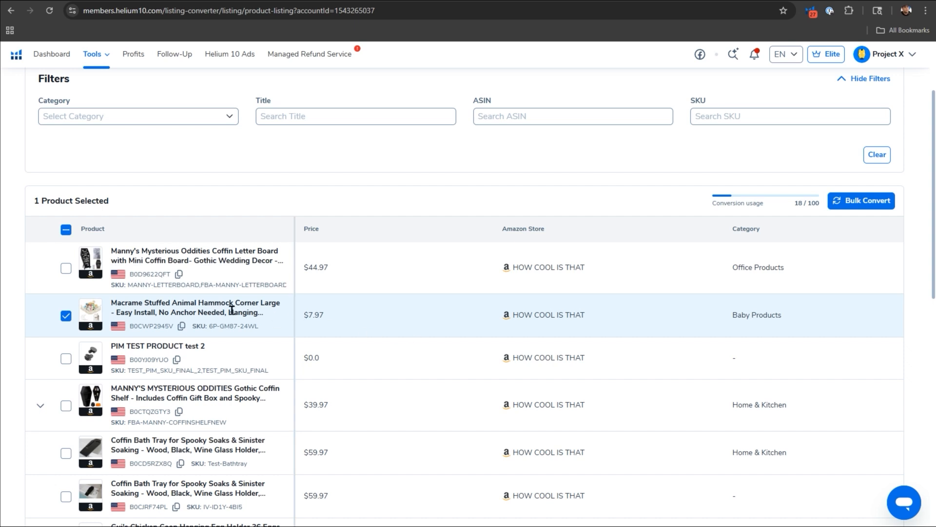
left_click(850, 202)
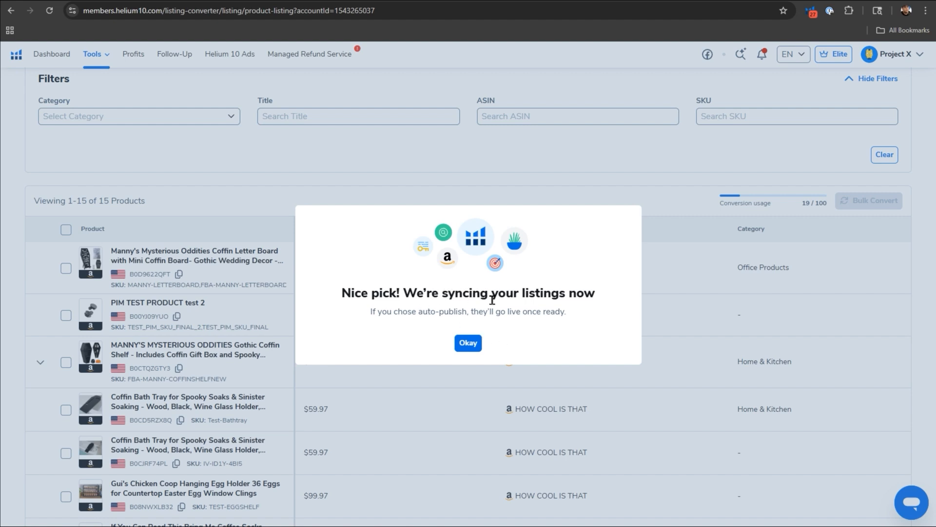
left_click(475, 342)
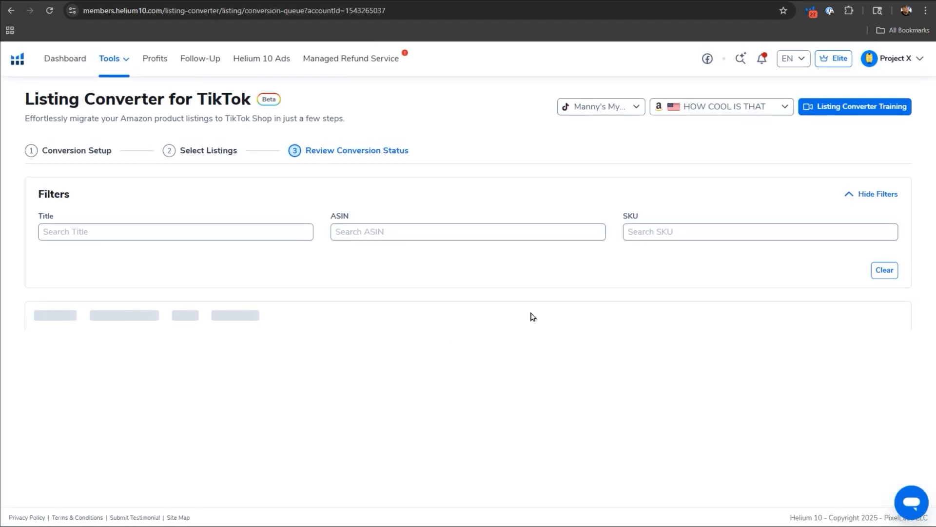
Review the submitted conversions with their usage limit, and look over the table's column customization options.
left_click(350, 158)
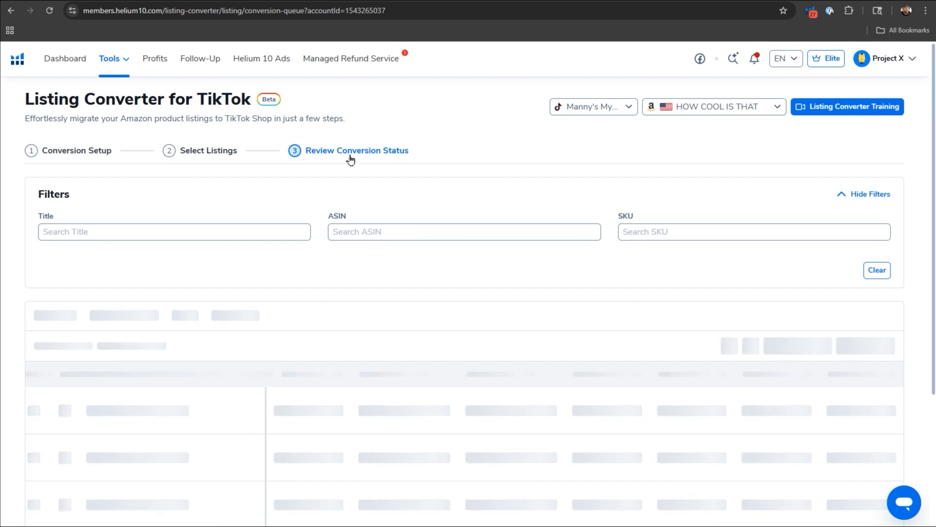
scroll(395, 232, "down", 3)
scroll(383, 357, "down", 2)
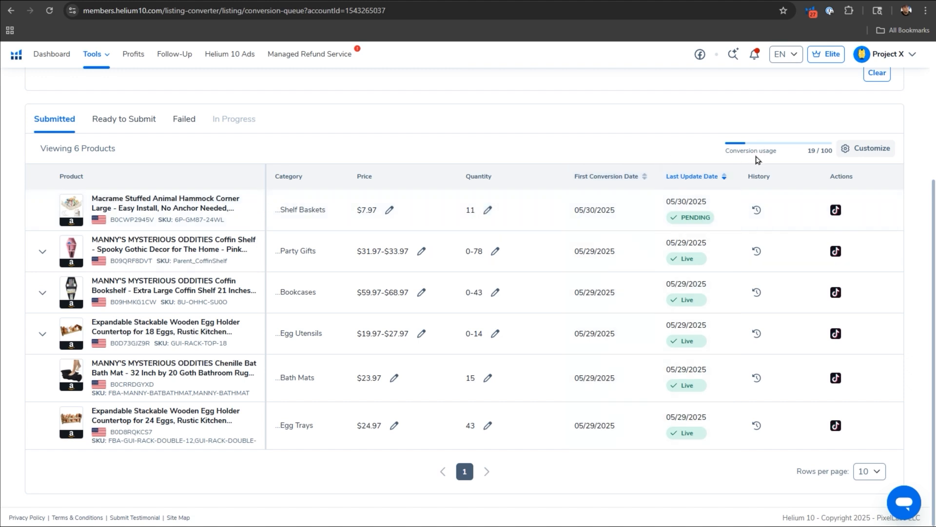
mouse_move(773, 151)
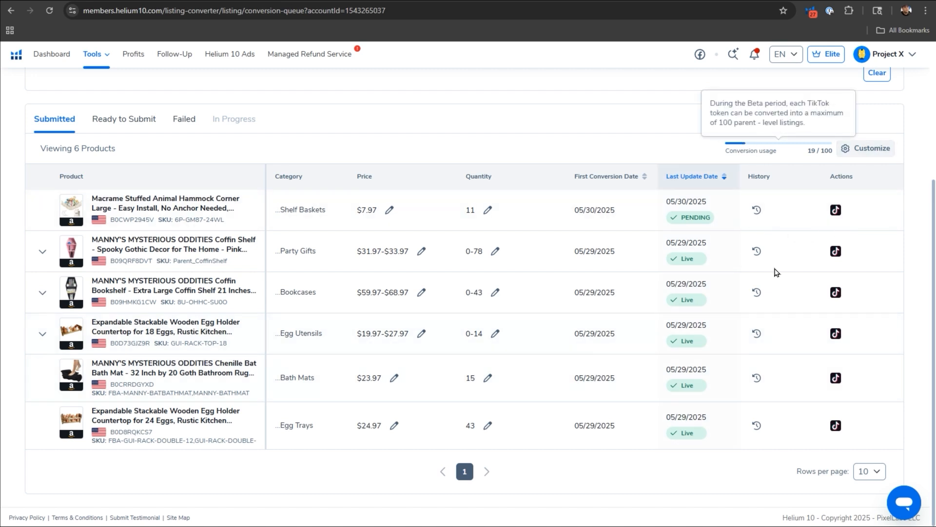
scroll(576, 360, "up", 1)
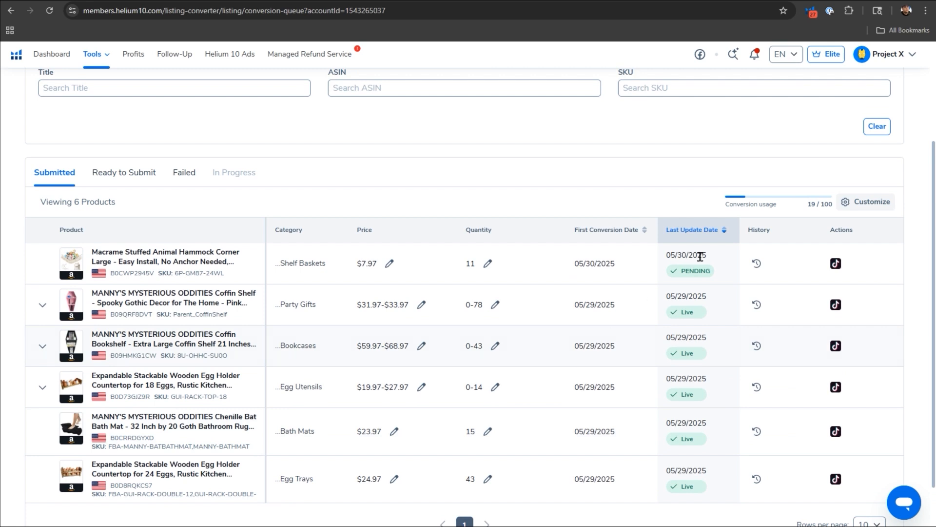
left_click(857, 204)
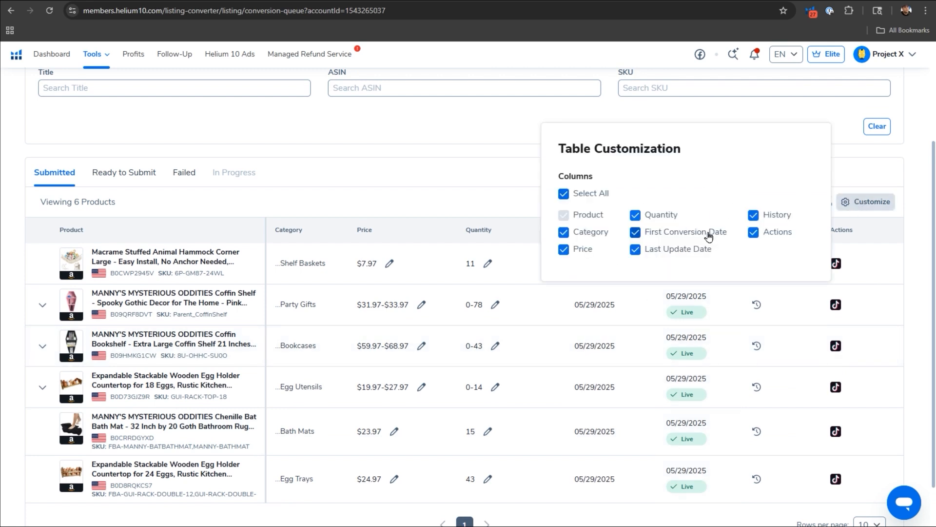
left_click(387, 172)
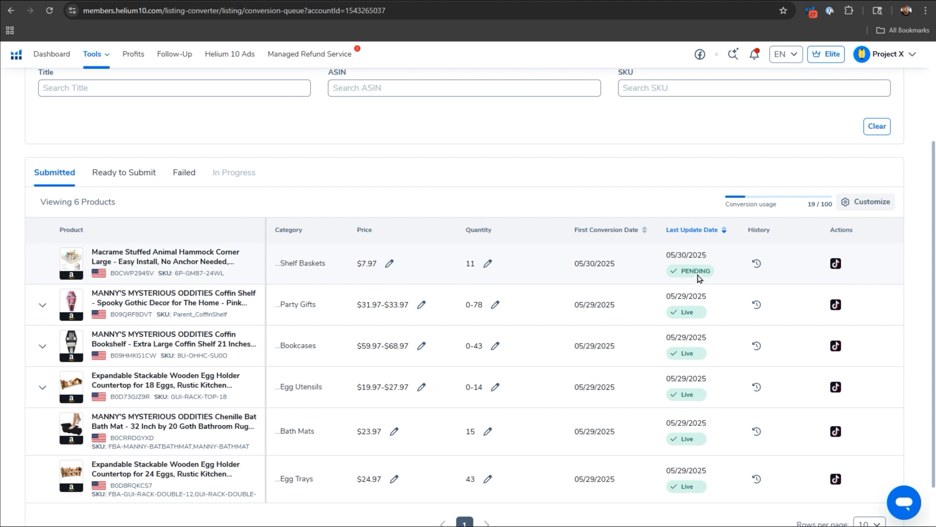
Examine the failed conversions and return to the submitted listings to check the macrame hammock's status.
left_click(183, 176)
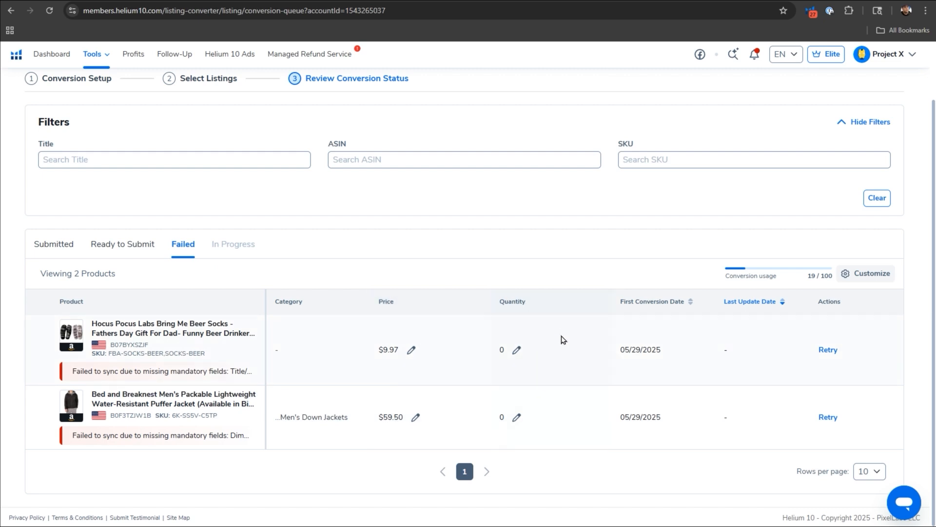
scroll(251, 259, "up", 2)
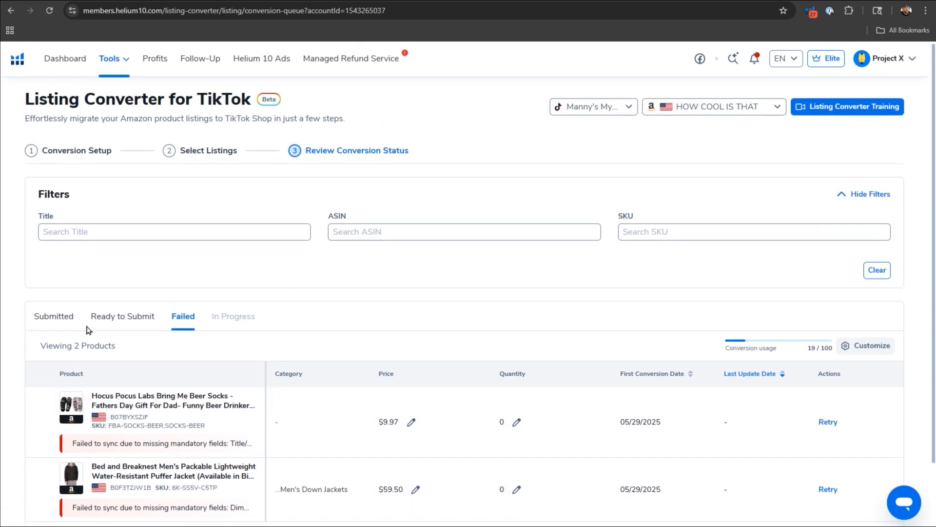
left_click(39, 319)
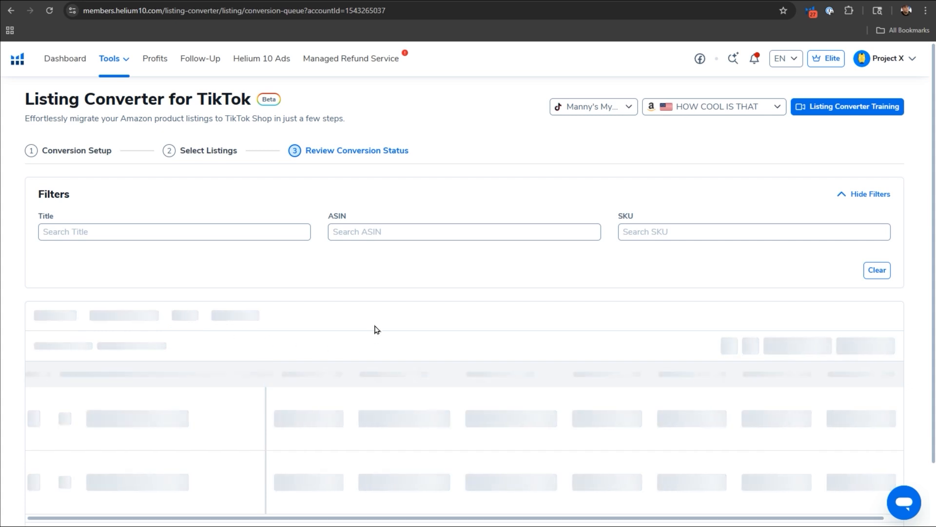
scroll(393, 334, "down", 2)
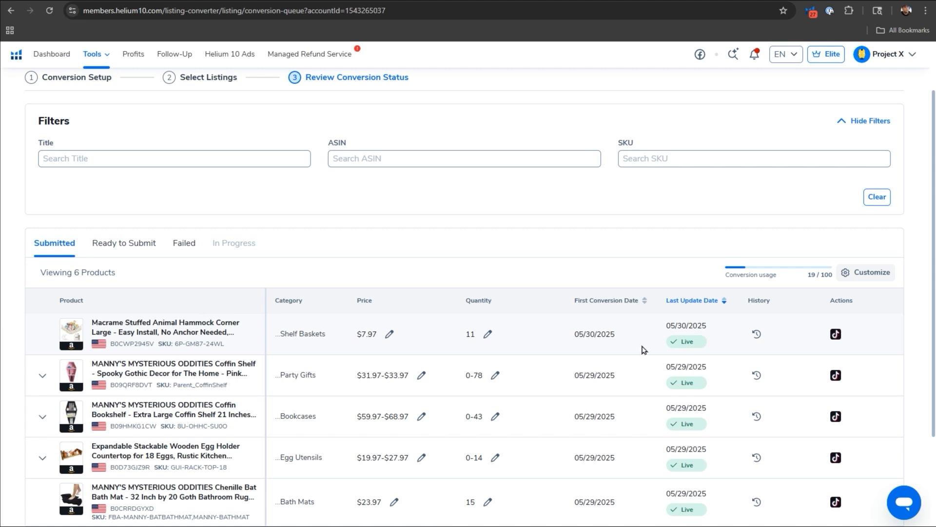
Open the macrame hammock's converted listing in TikTok Shop Seller Center and inspect its entry among the live products.
left_click(835, 334)
scroll(324, 224, "down", 1)
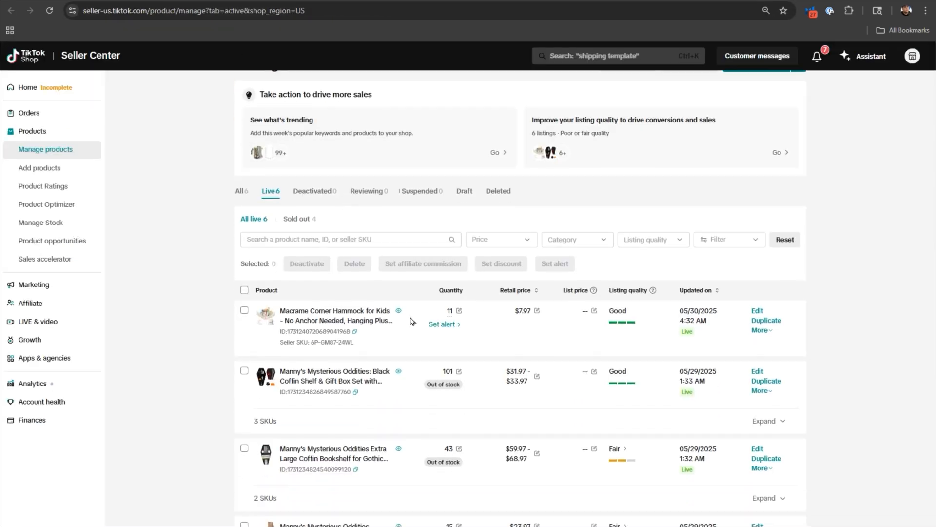
scroll(447, 338, "up", 3)
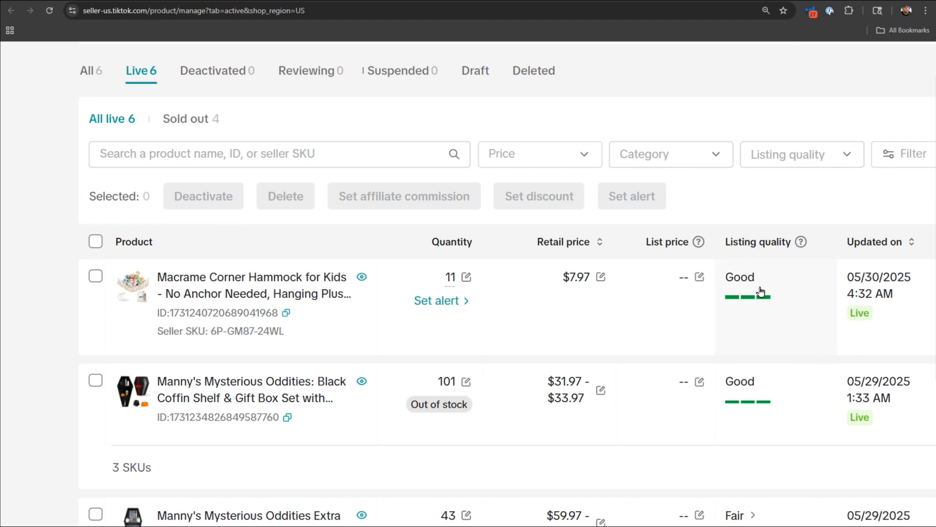
left_click(467, 276)
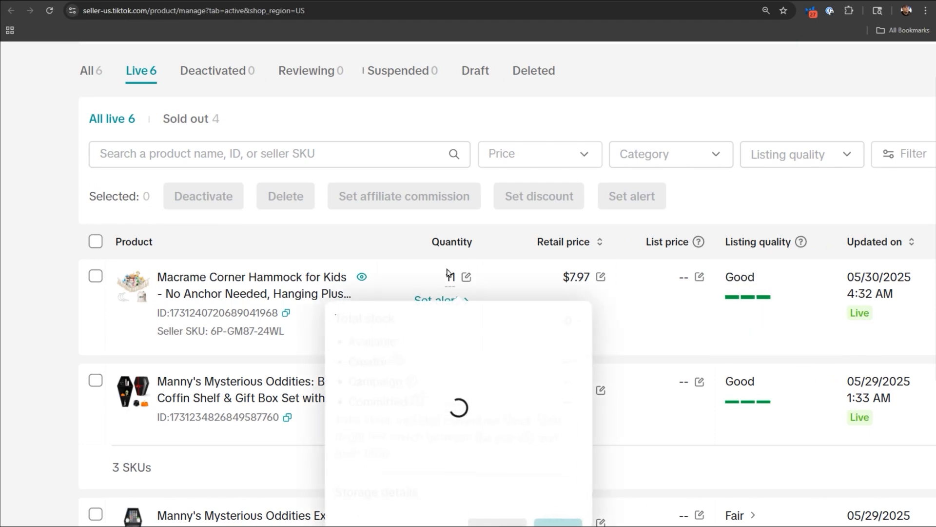
left_click(134, 286)
left_click(637, 90)
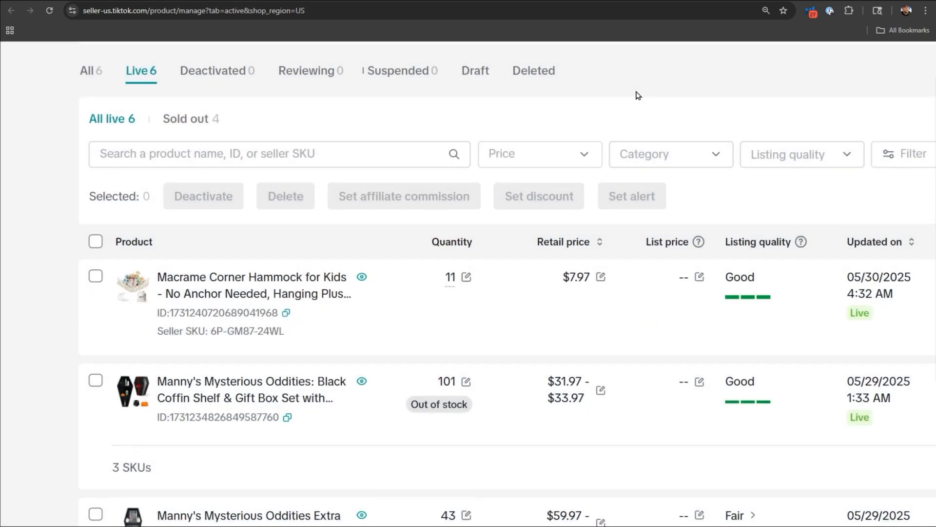
scroll(636, 93, "down", 3)
scroll(520, 299, "up", 1)
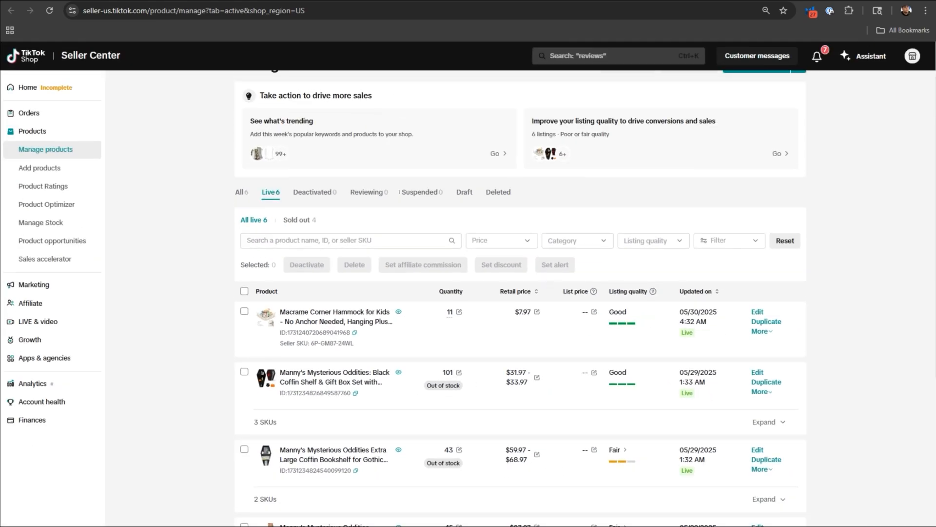
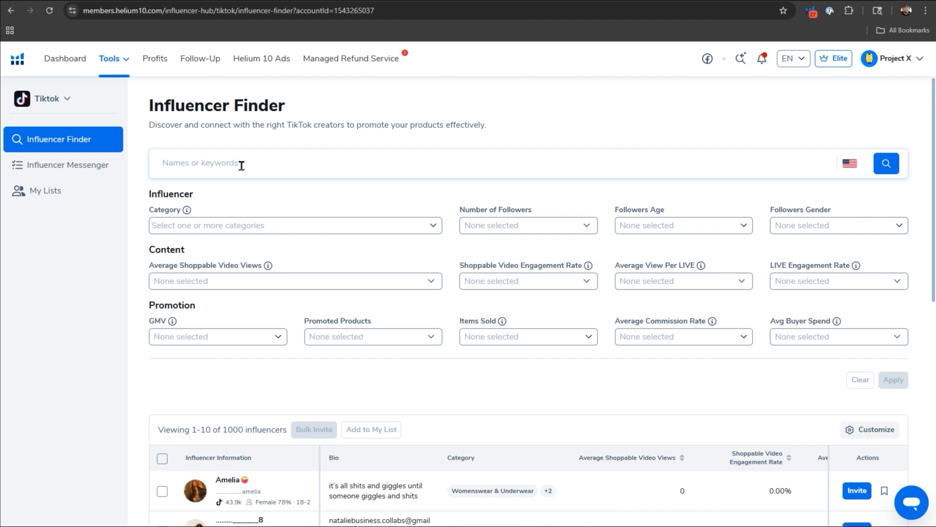
Search the Influencer Finder for goth creators in the United States and look over the category filter options.
left_click(242, 166)
type("goth")
left_click(875, 171)
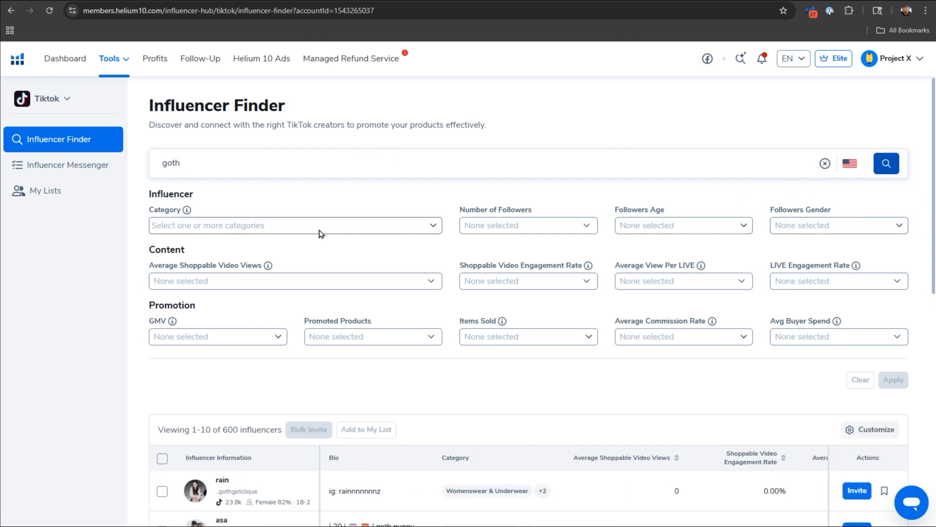
left_click(293, 230)
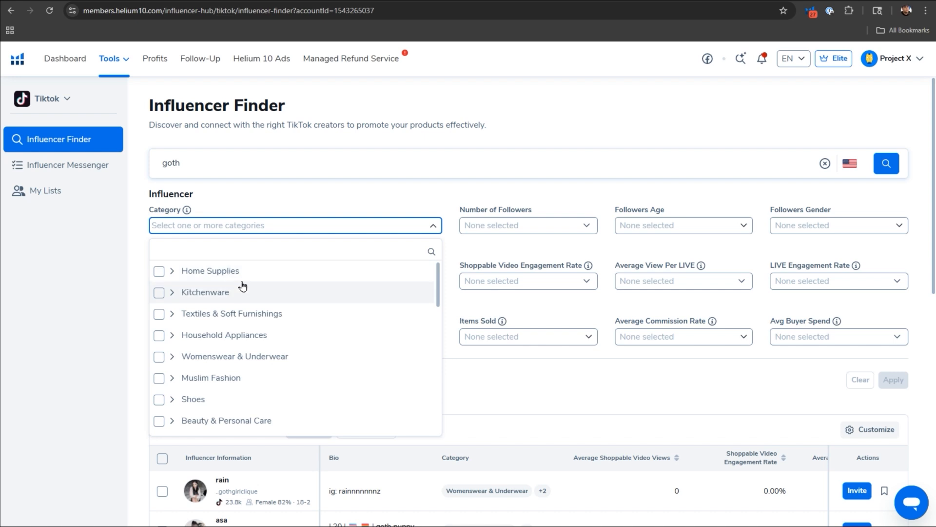
left_click(519, 193)
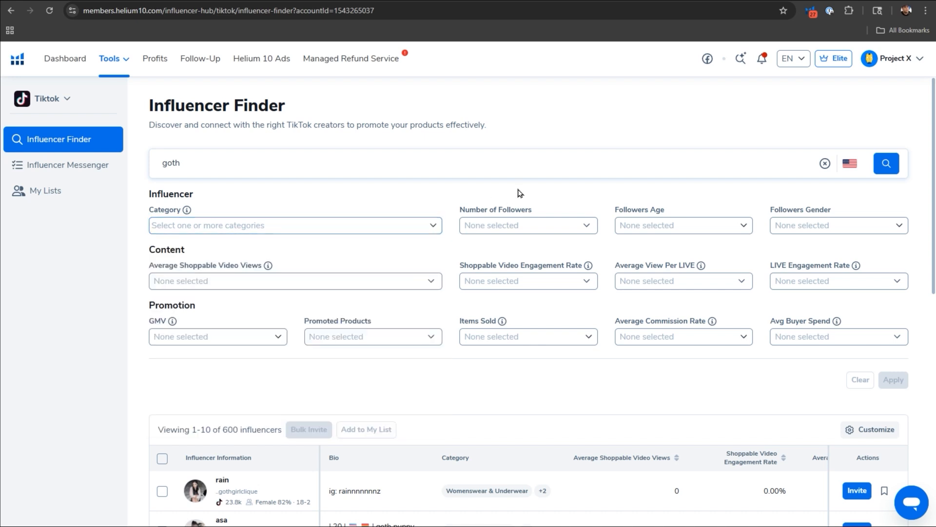
Try a minimum of 1,000,000 in the number of followers filter and reset the minimum to 0.
left_click(526, 229)
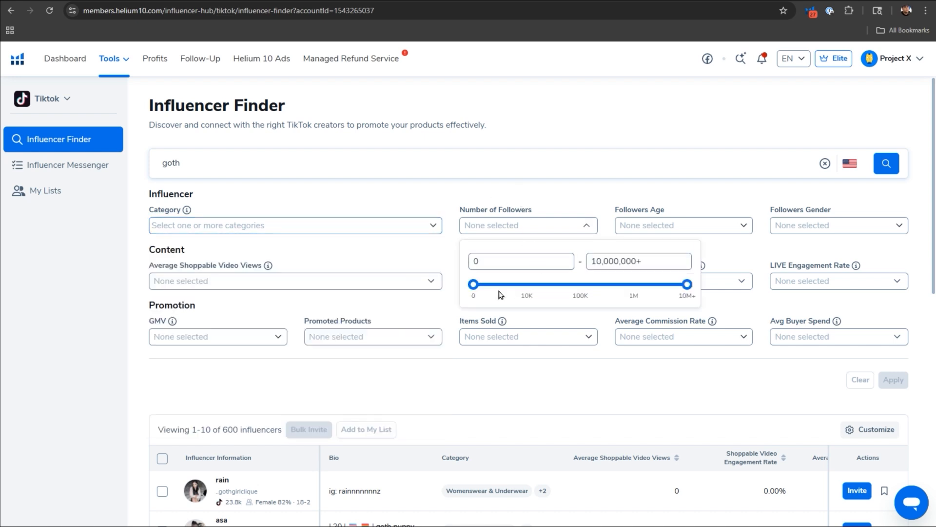
mouse_move(476, 287)
left_click_drag(478, 291, 633, 291)
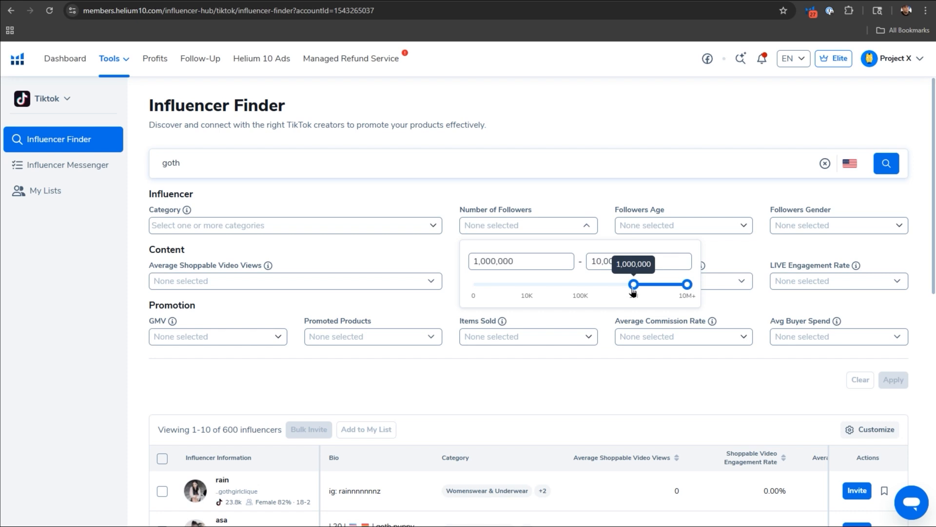
left_click_drag(633, 291, 472, 263)
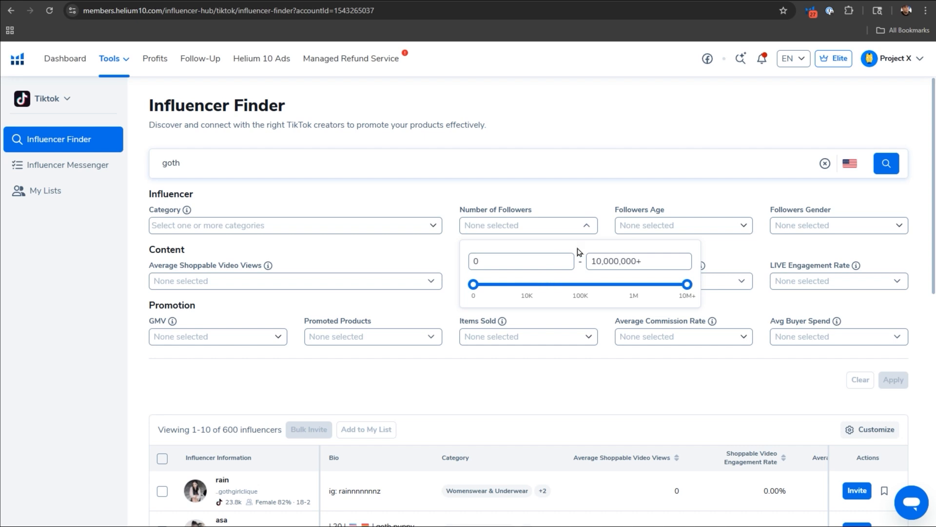
left_click(577, 197)
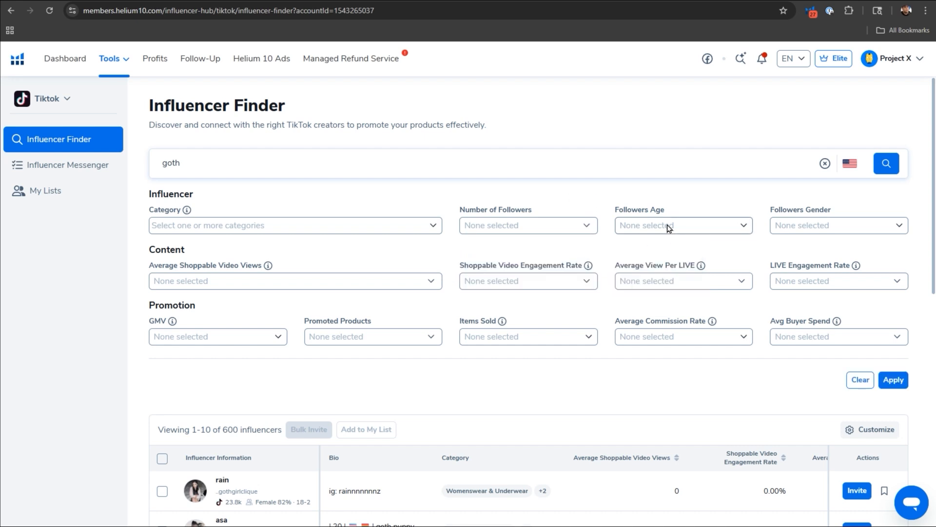
Check the follower gender options and set the average shoppable video views filter to more than 100.
left_click(792, 230)
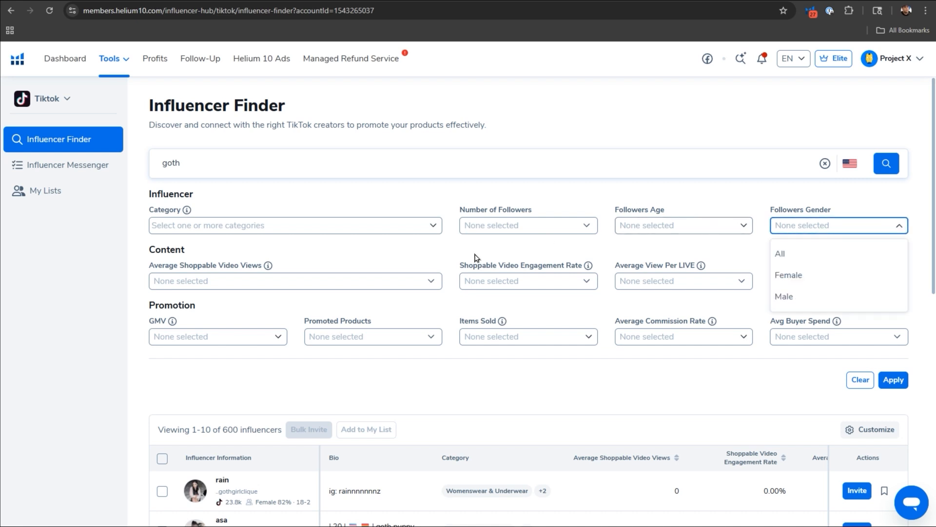
left_click(207, 264)
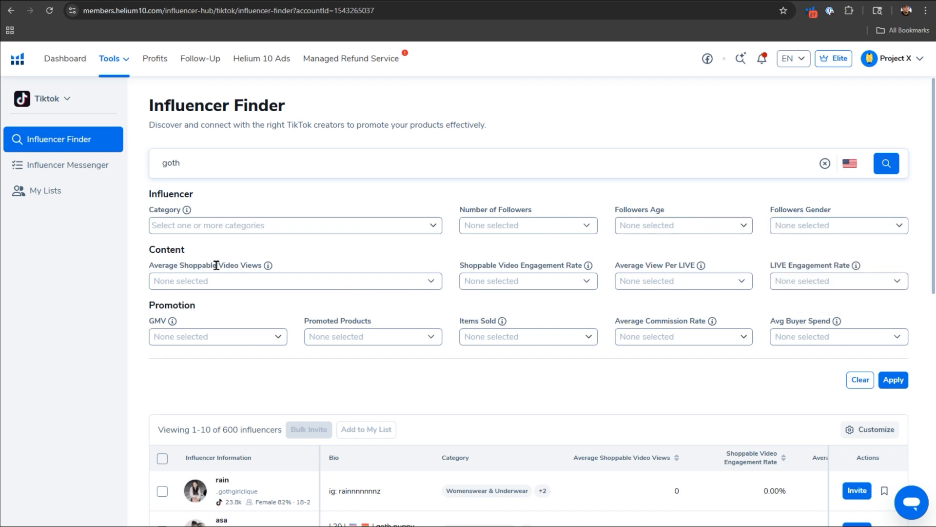
left_click(270, 282)
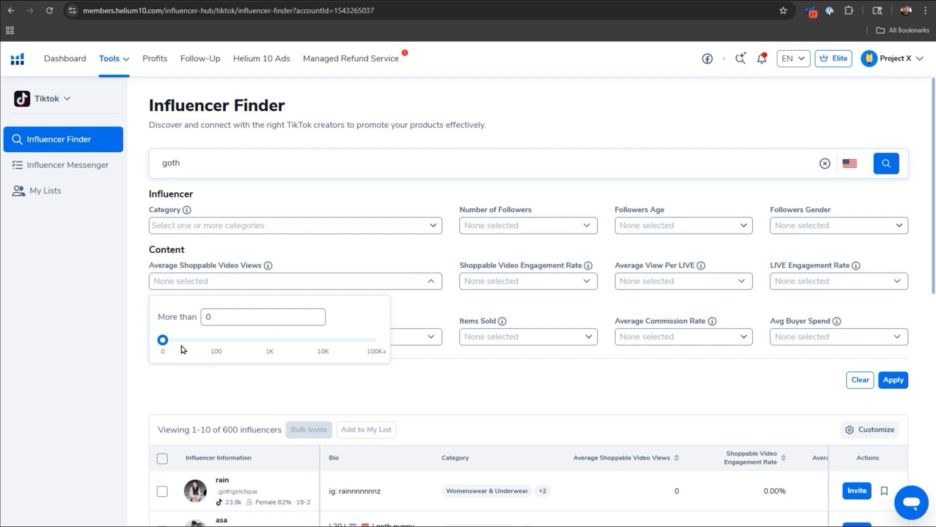
mouse_move(165, 345)
left_click_drag(166, 345, 217, 351)
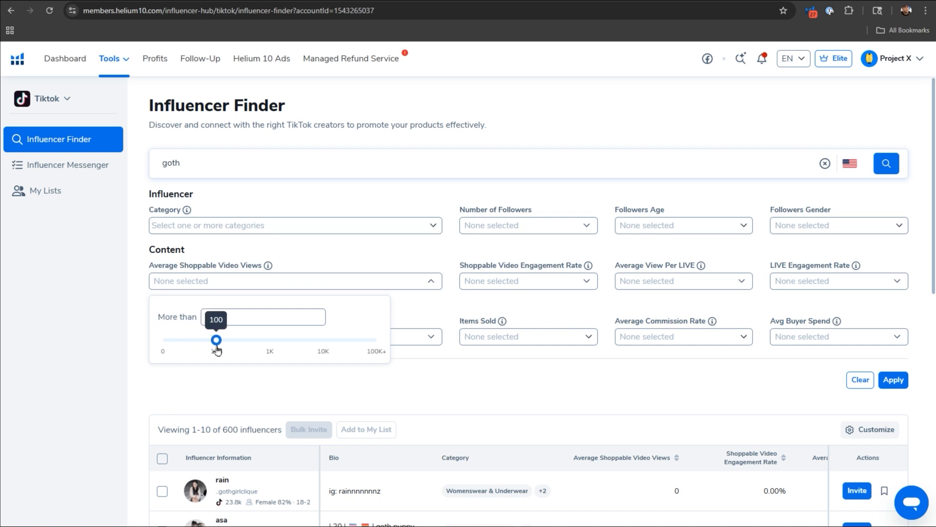
left_click(122, 298)
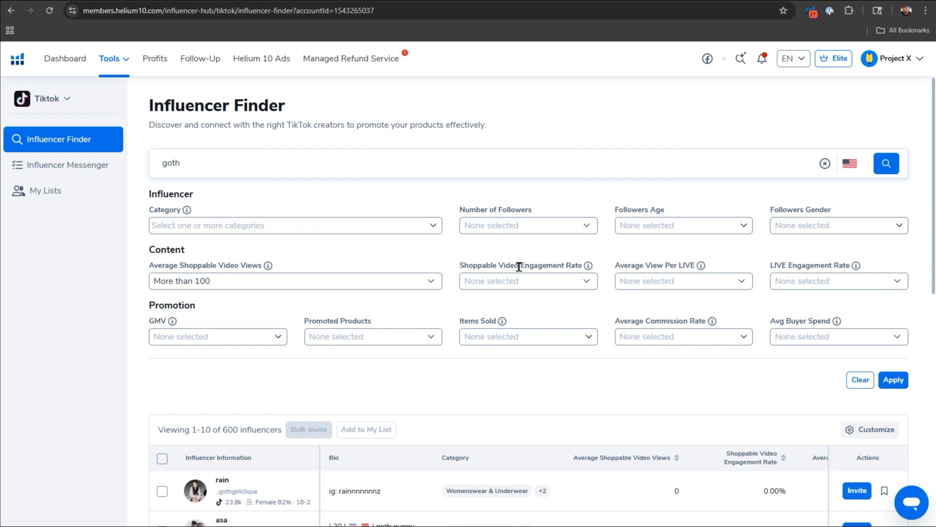
Check the shoppable video engagement rate filter and limit GMV to the $1K - $10K and $10K+ ranges.
left_click(546, 283)
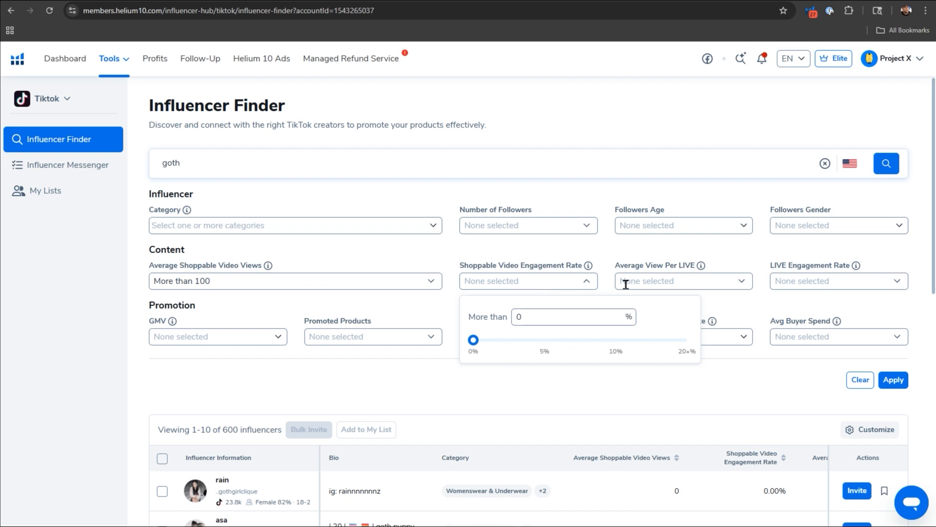
left_click(613, 261)
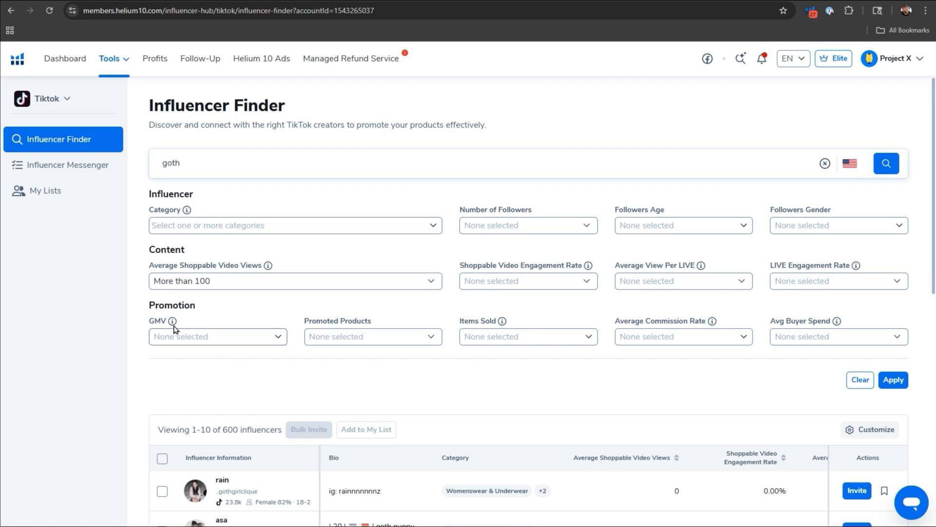
mouse_move(173, 324)
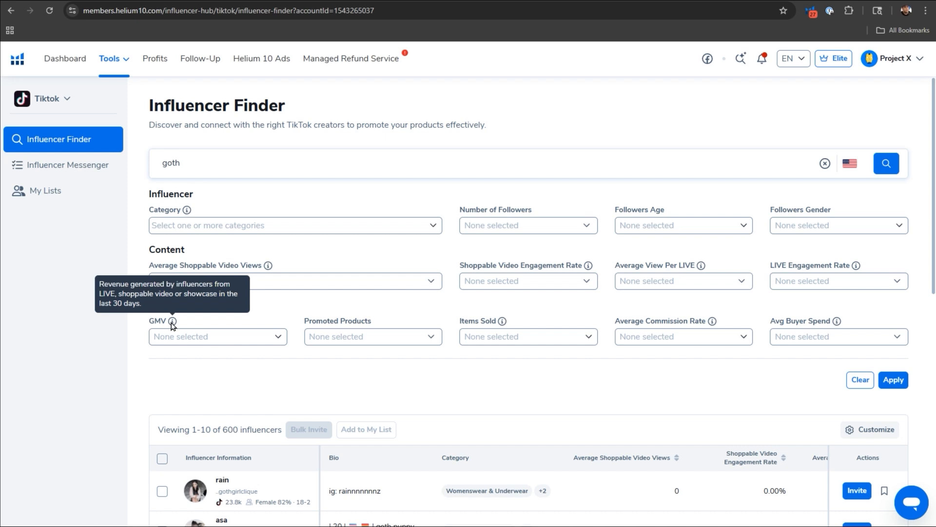
left_click(212, 343)
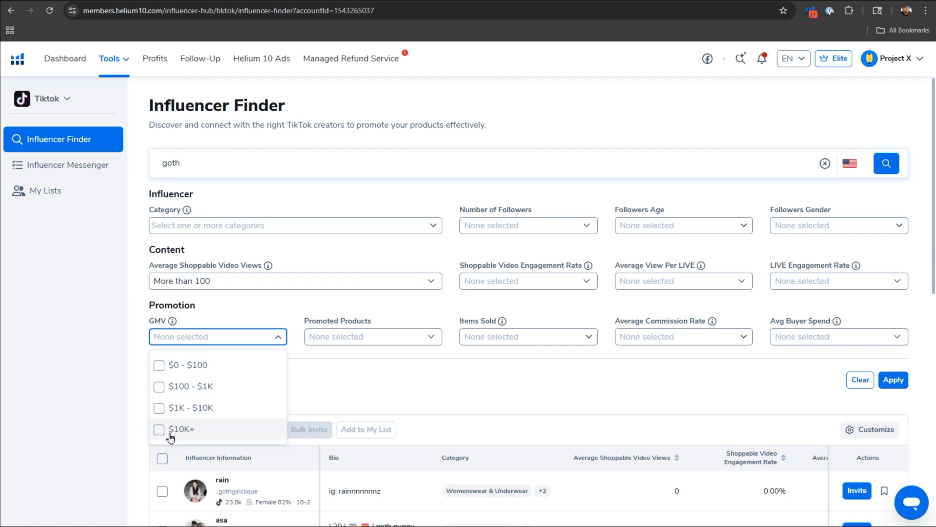
left_click(158, 410)
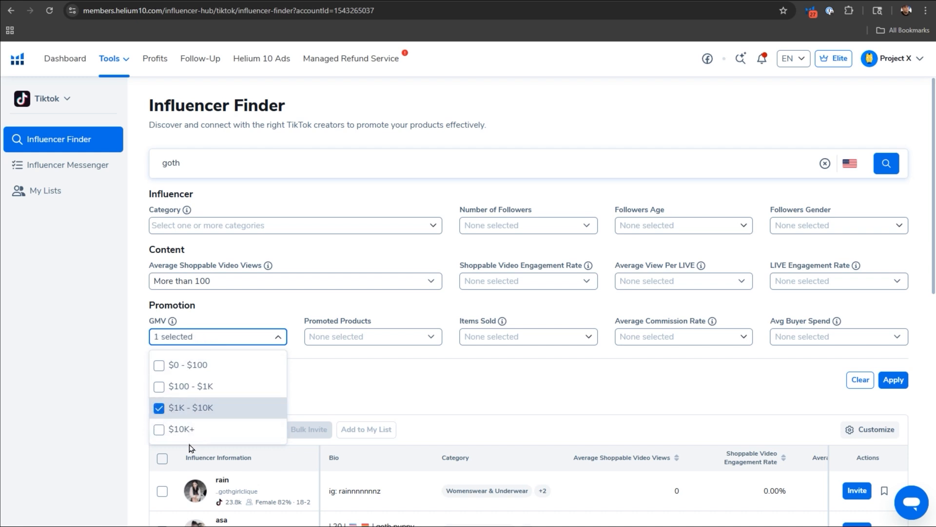
left_click(161, 431)
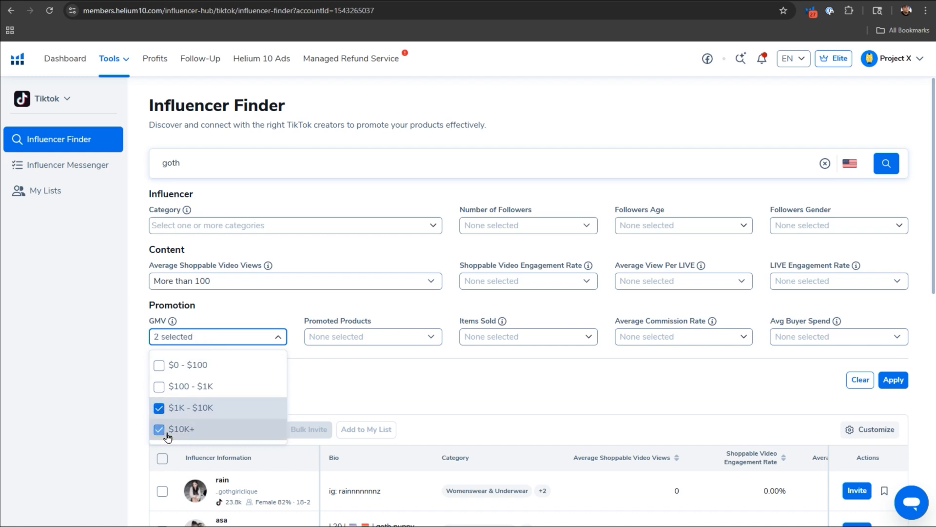
left_click(366, 387)
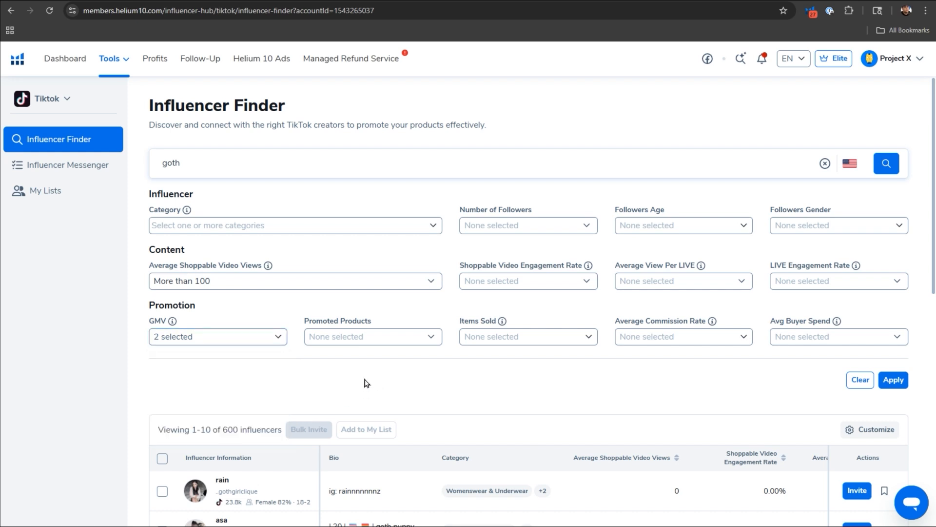
Look over the promoted products and average commission rate filters, and apply the chosen filters to the influencer search.
left_click(373, 341)
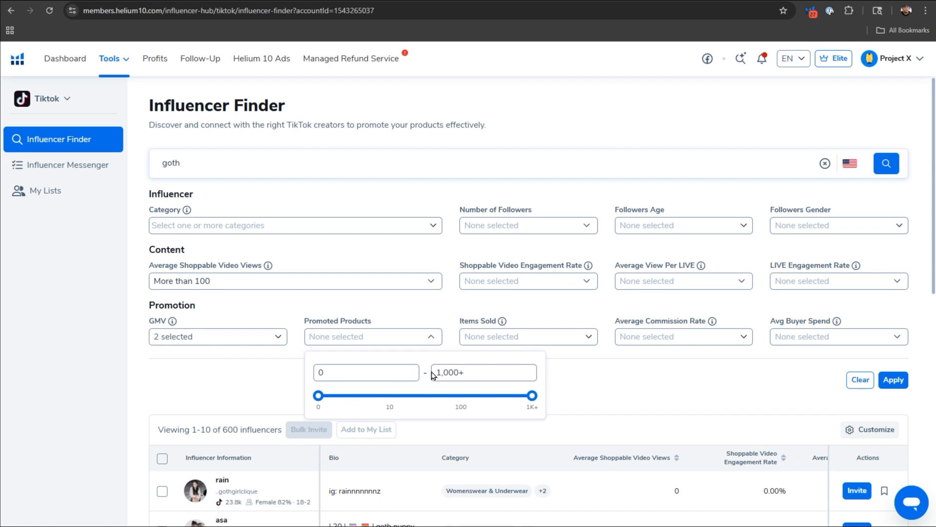
left_click(608, 389)
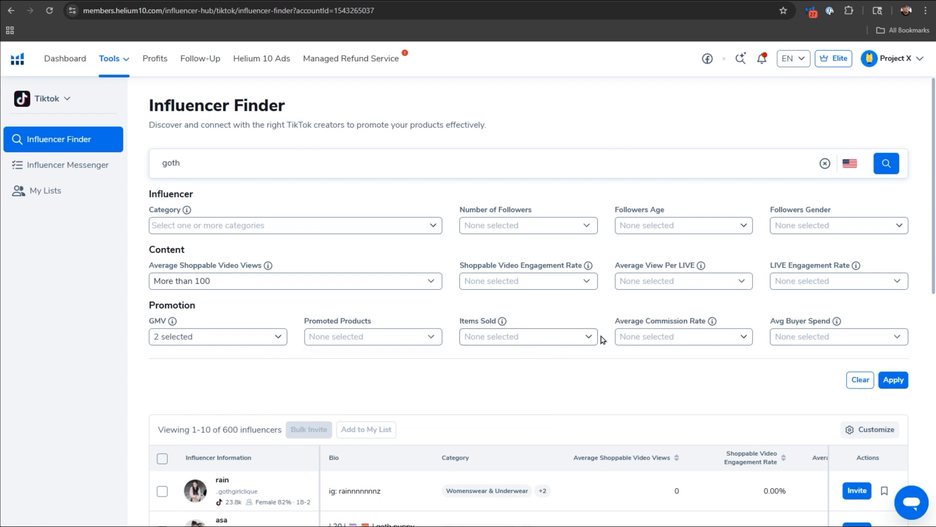
left_click(661, 338)
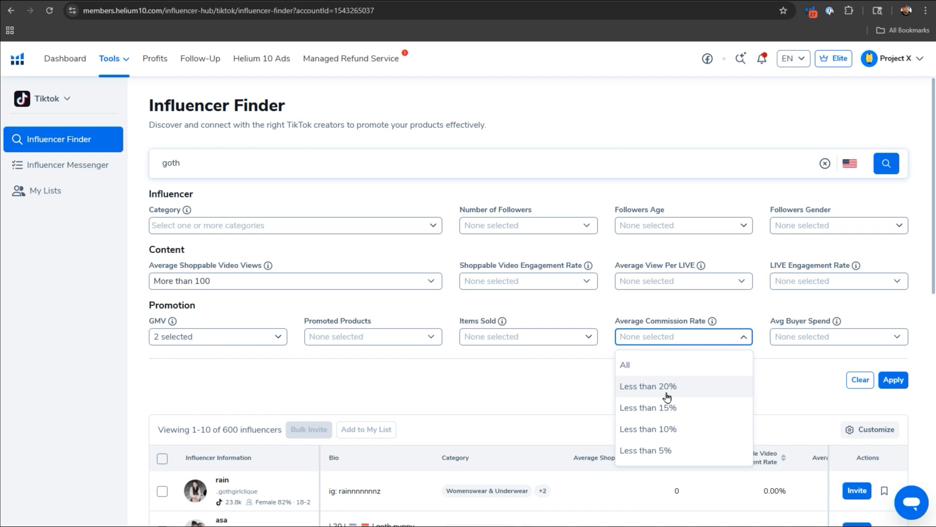
left_click(787, 378)
left_click(897, 383)
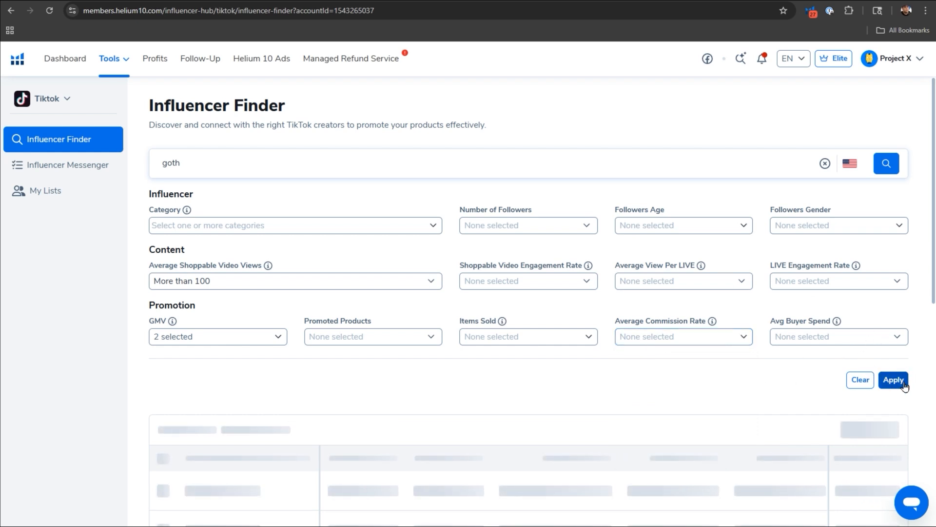
Review the TikTok profile videos of the plus size goth mom creator with makeup and cosplay content, and select her in the results.
scroll(575, 359, "down", 3)
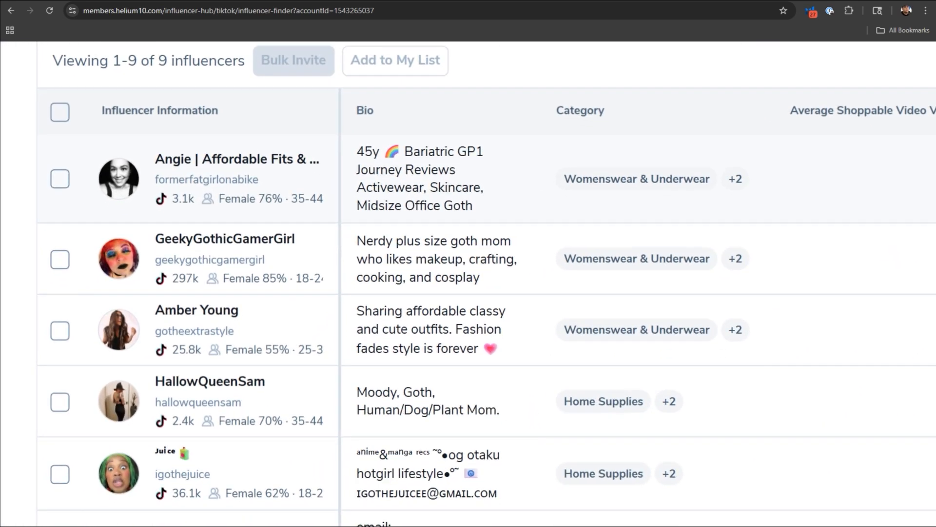
mouse_move(125, 263)
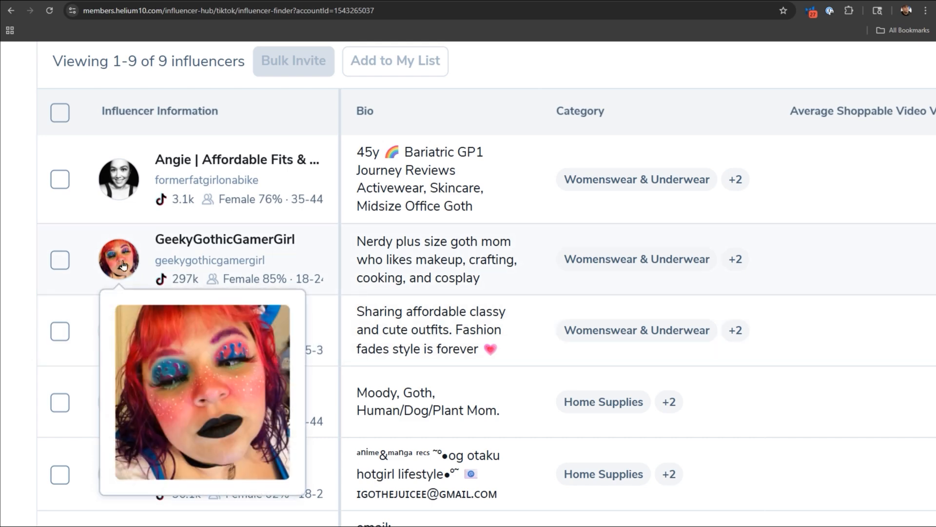
left_click(122, 265)
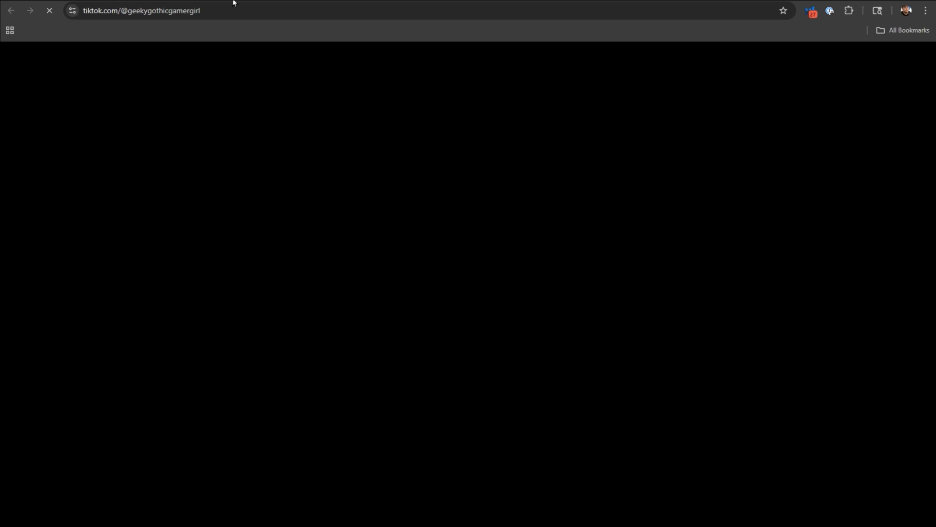
scroll(555, 317, "down", 3)
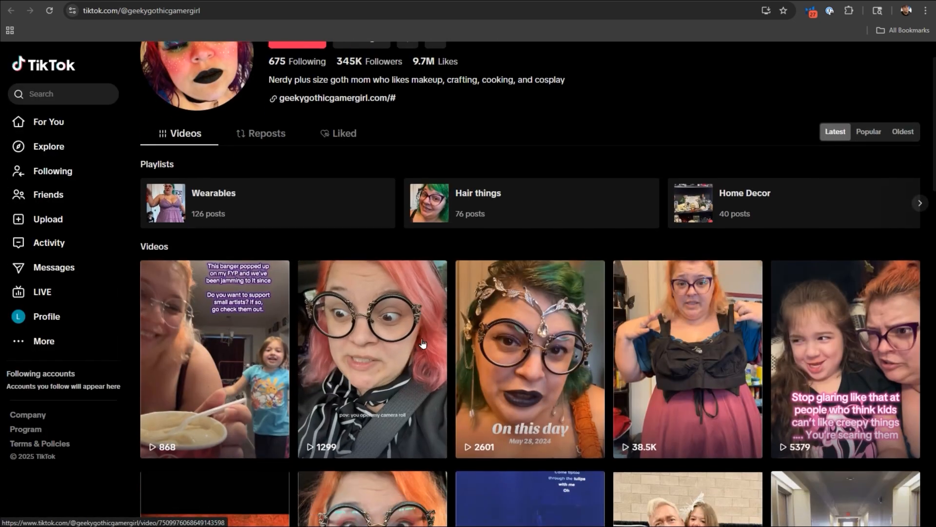
scroll(554, 317, "down", 6)
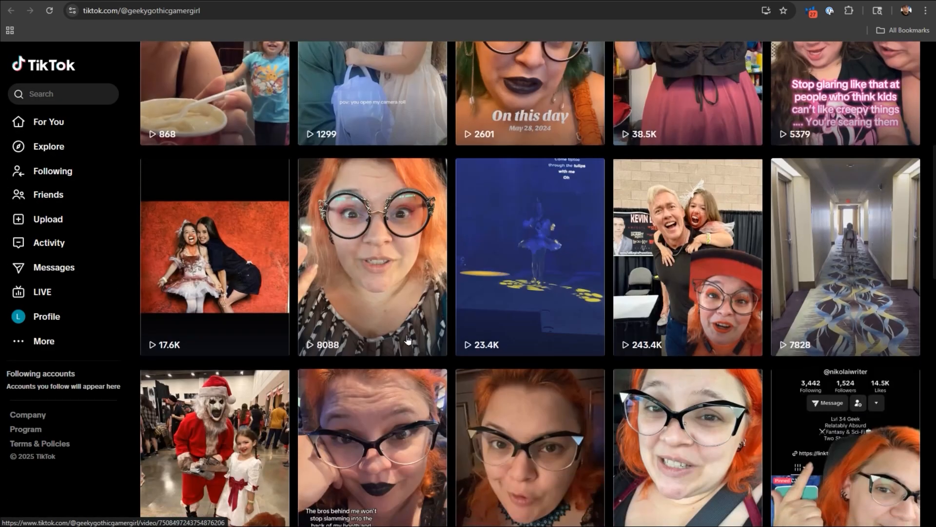
scroll(568, 389, "down", 6)
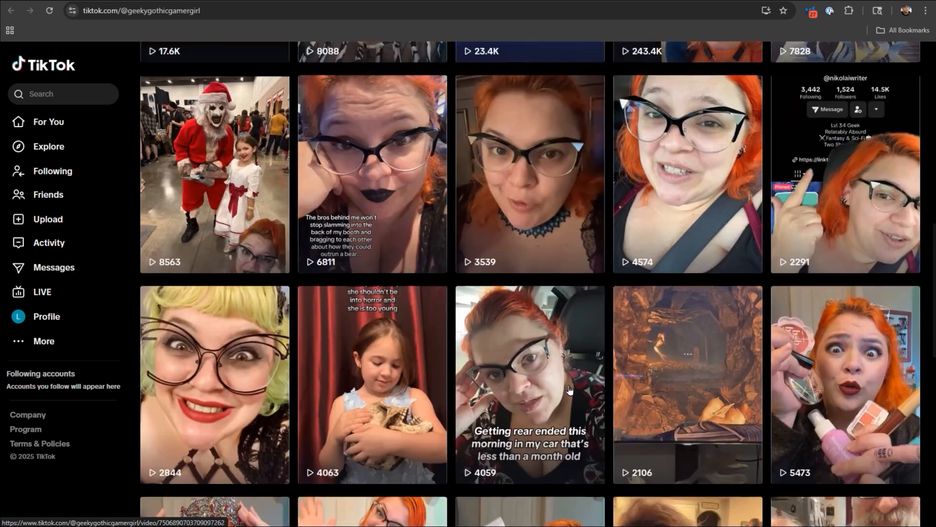
scroll(569, 385, "down", 10)
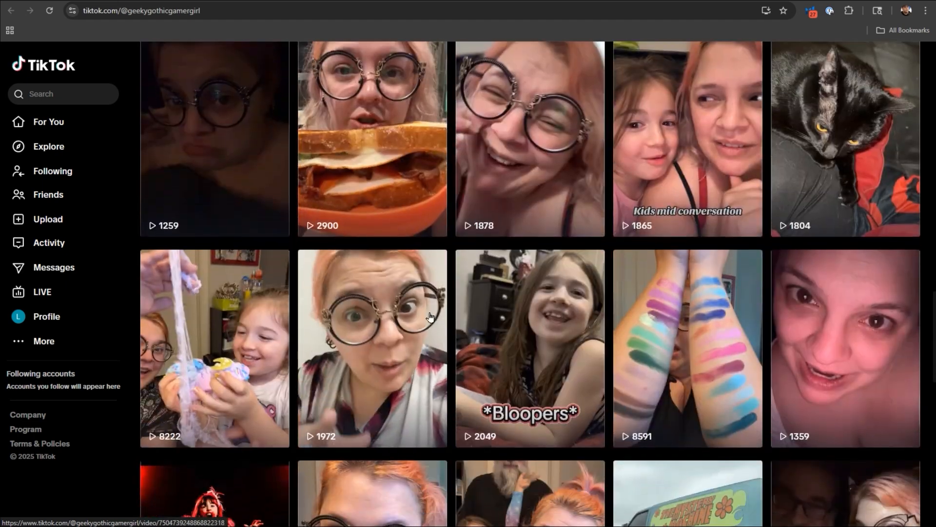
left_click(223, 1)
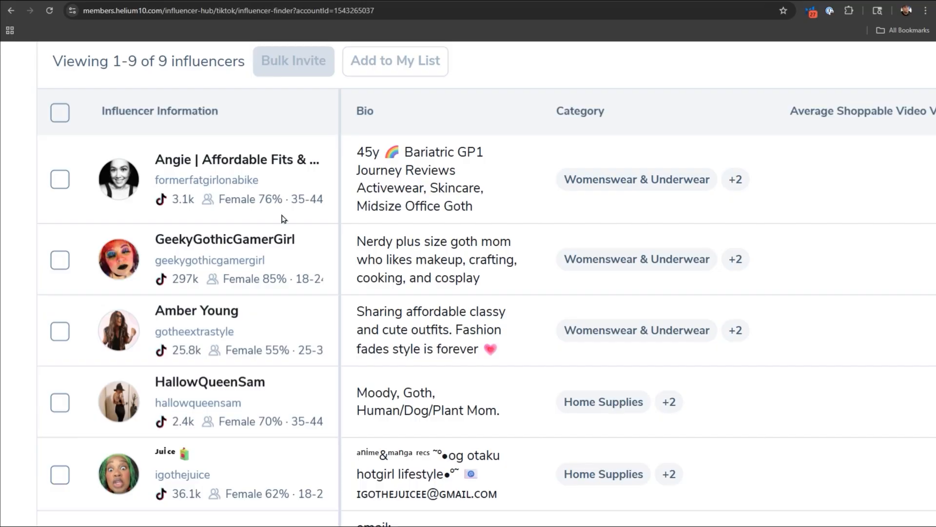
left_click(58, 261)
Open the TikTok profile of the goth/alt fashion and beauty creator "for the ghouls" and browse her videos.
scroll(263, 317, "down", 5)
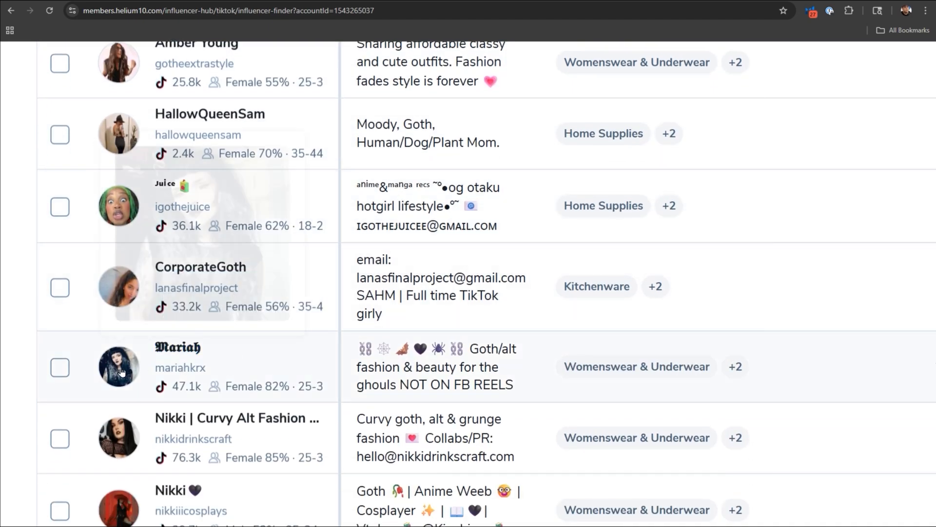
left_click(122, 372)
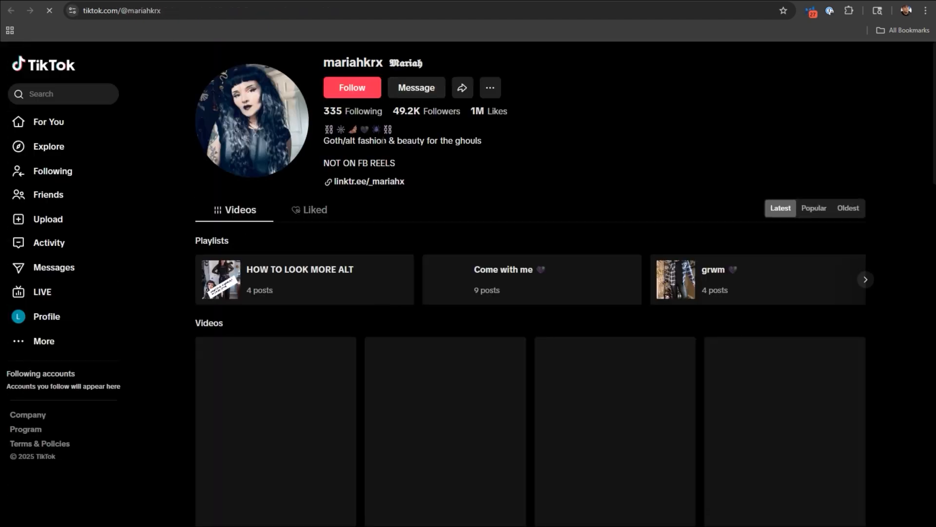
scroll(430, 300, "down", 4)
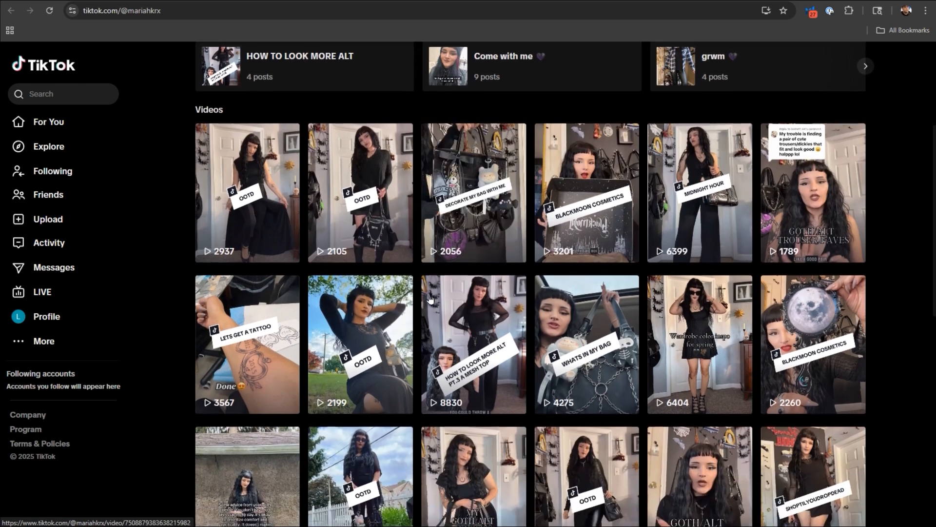
scroll(430, 298, "down", 1)
scroll(524, 278, "down", 2)
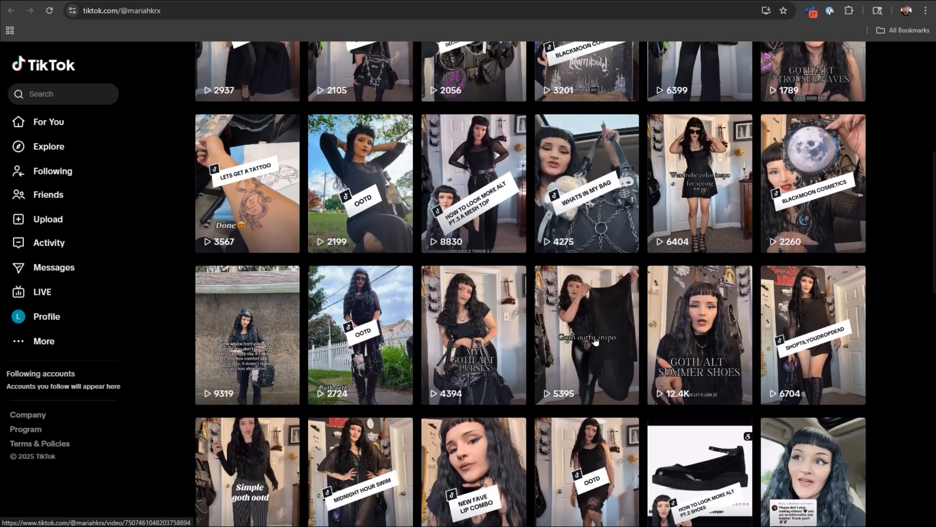
Return to the influencer results and select the goth/alt fashion and beauty creator and the curvy goth, alt and grunge fashion creator.
left_click(122, 1)
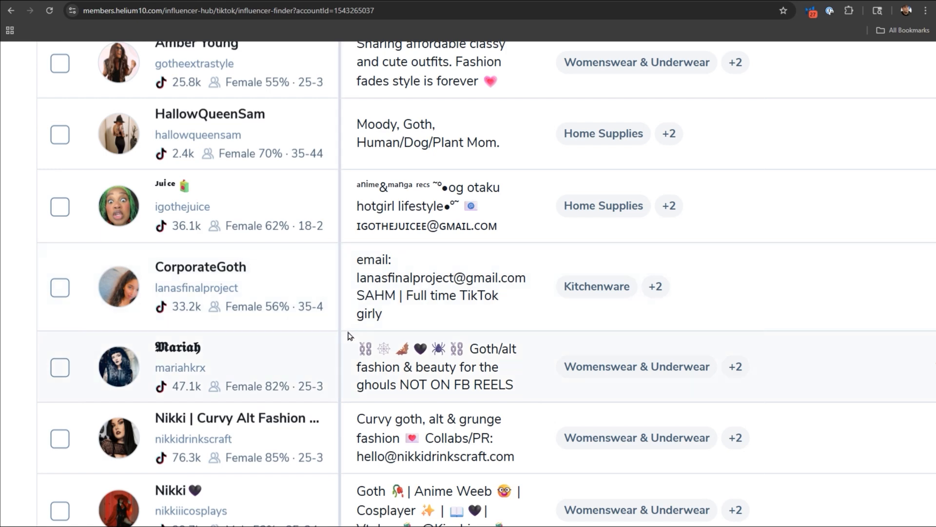
scroll(352, 336, "down", 2)
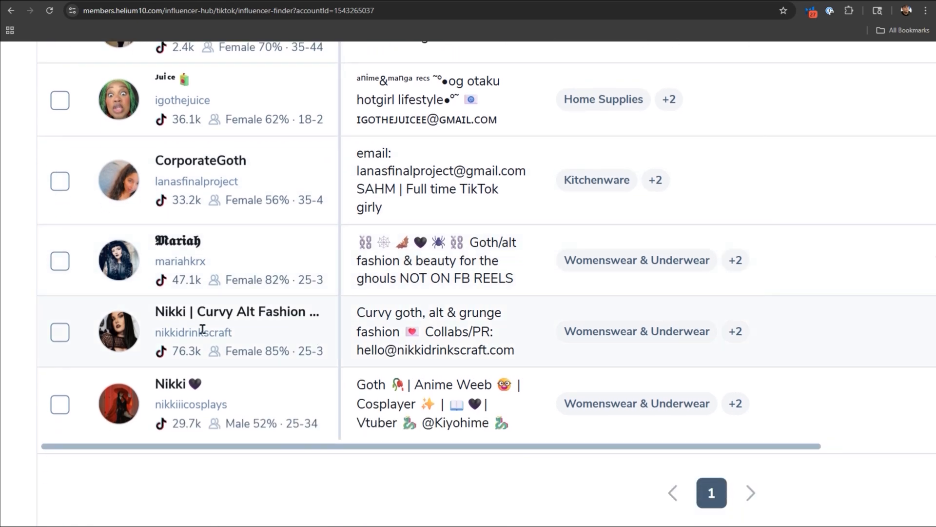
left_click(60, 262)
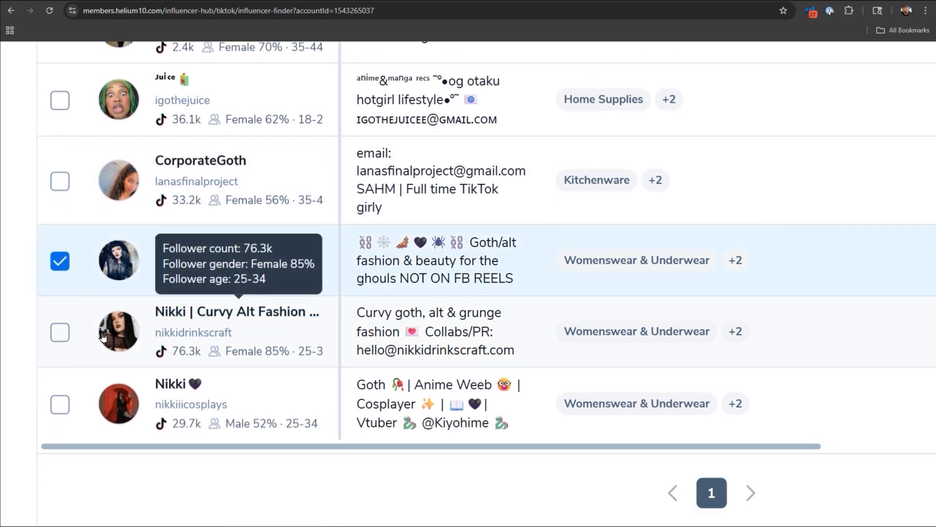
left_click(60, 331)
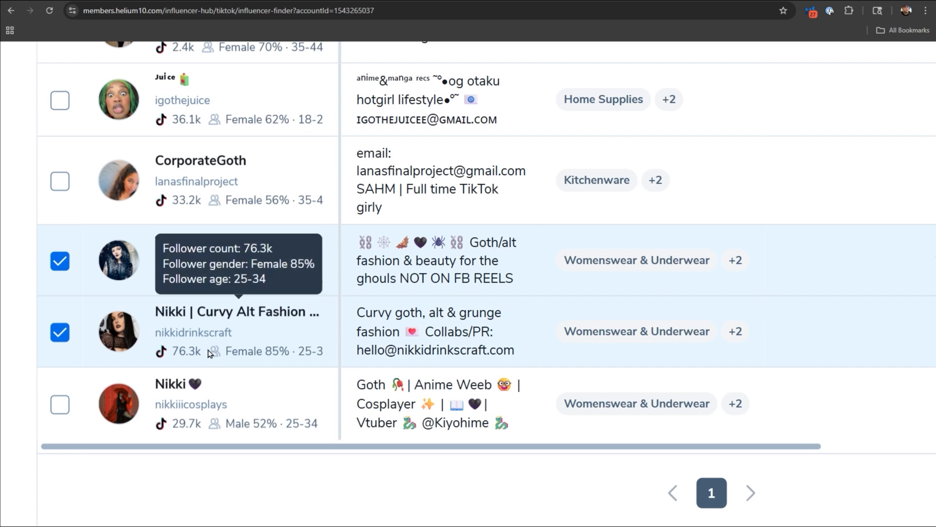
Compare the listed creators' shoppable video views, engagement and commission rates, and start a bulk invite for the selected ones.
scroll(488, 284, "down", 3)
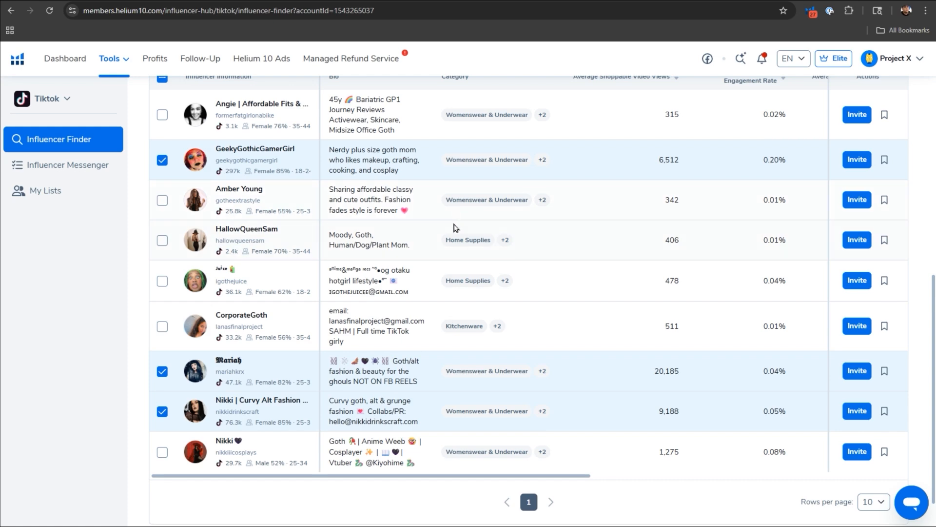
scroll(466, 235, "up", 2)
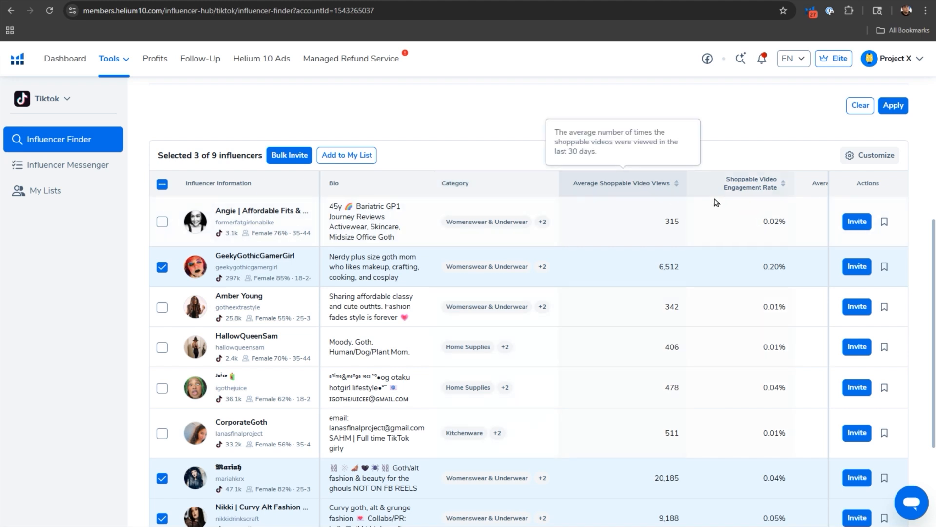
scroll(745, 218, "right", 10)
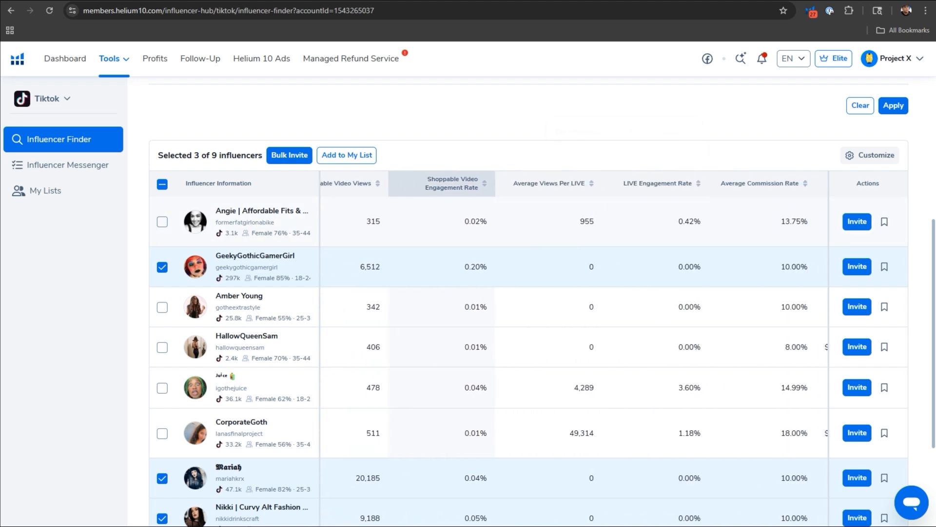
scroll(745, 217, "right", 3)
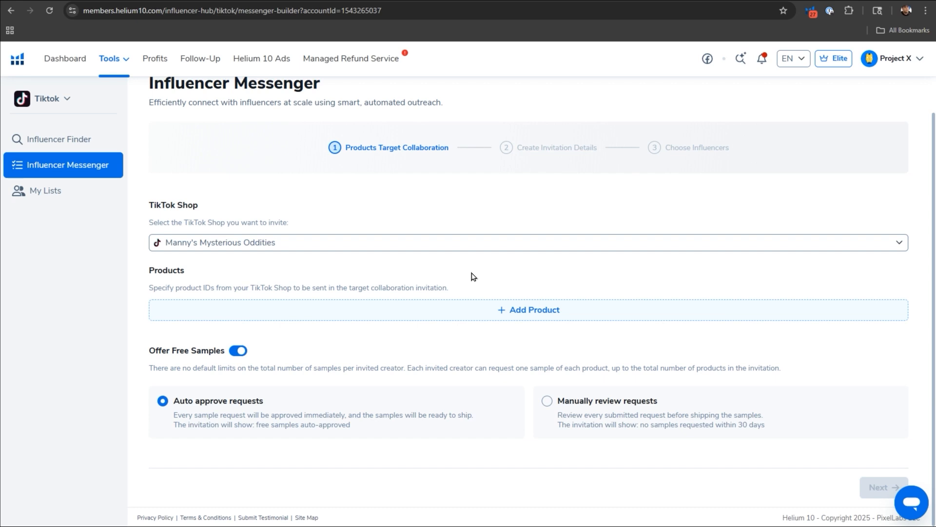
Add the Black Coffin Shelf & Gift Box Set and the Chenille Bat Bath Mat as products for the collaboration invitation.
left_click(526, 312)
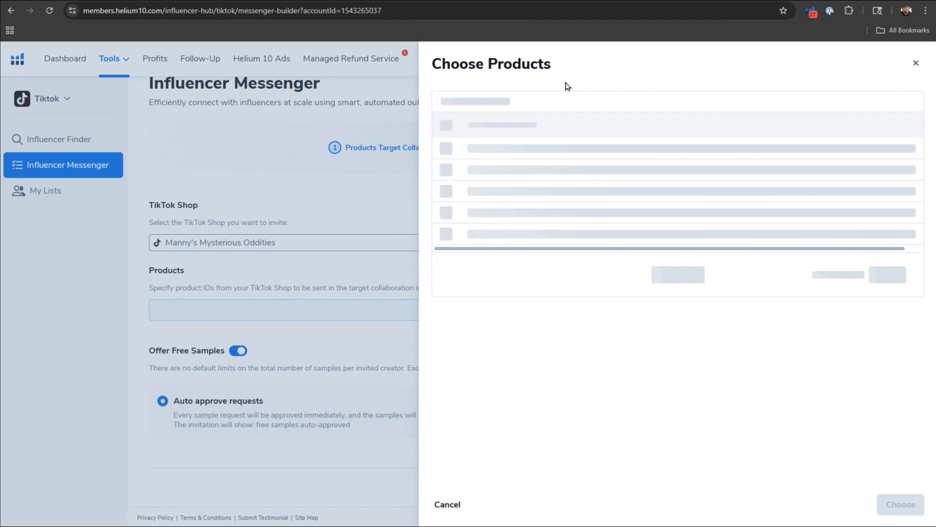
left_click(428, 200)
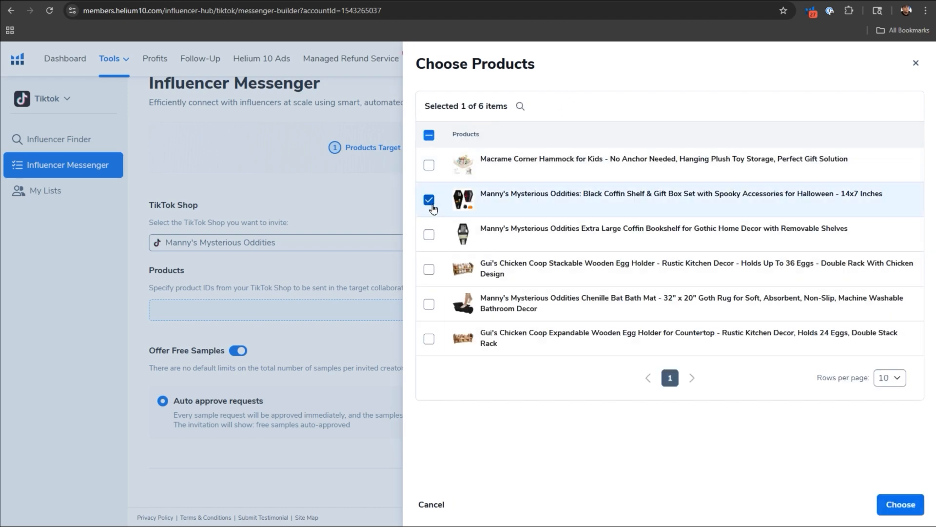
left_click(428, 303)
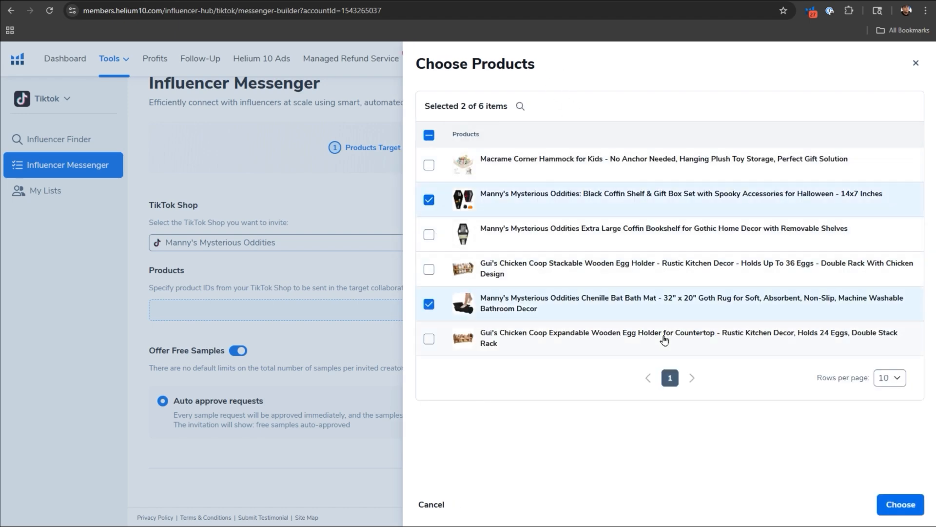
left_click(900, 505)
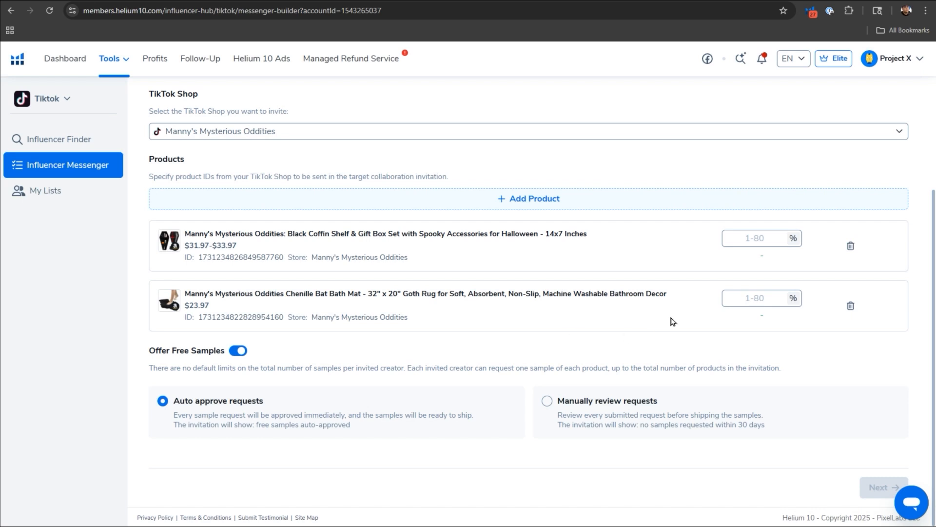
Set a 12% commission on both products and continue to the invitation details with auto-approved free samples.
left_click(753, 239)
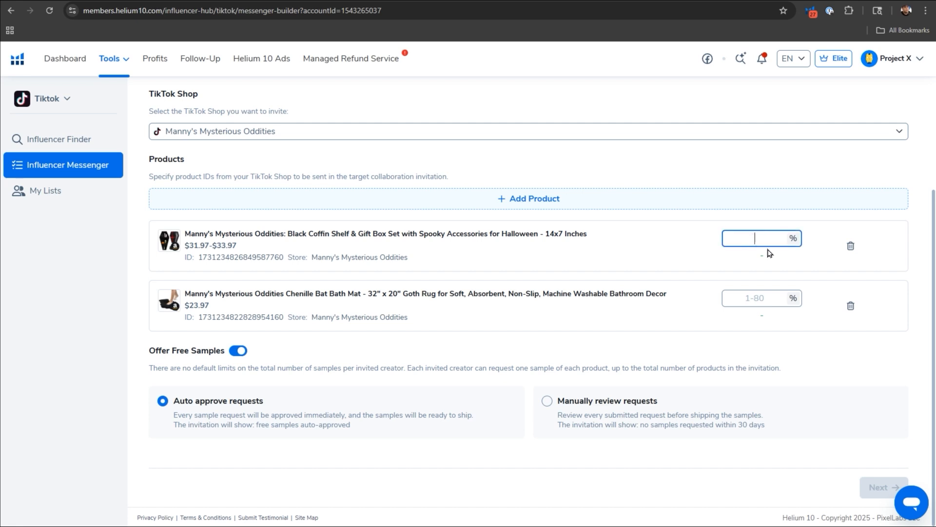
type("12")
left_click(763, 296)
type("12")
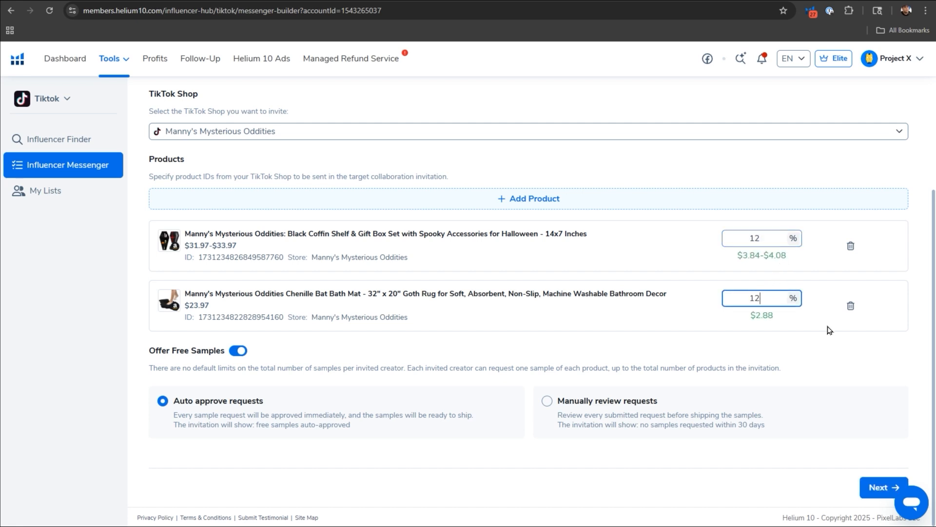
left_click(760, 330)
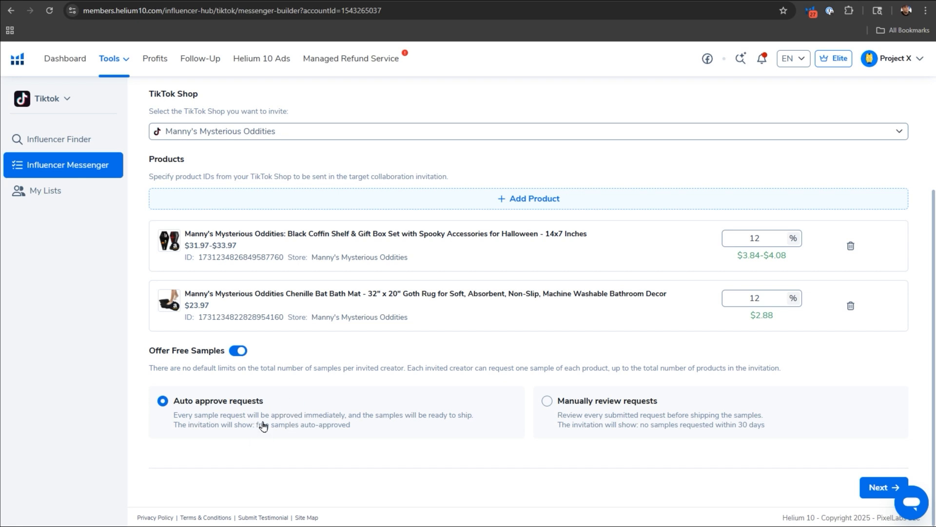
left_click(875, 486)
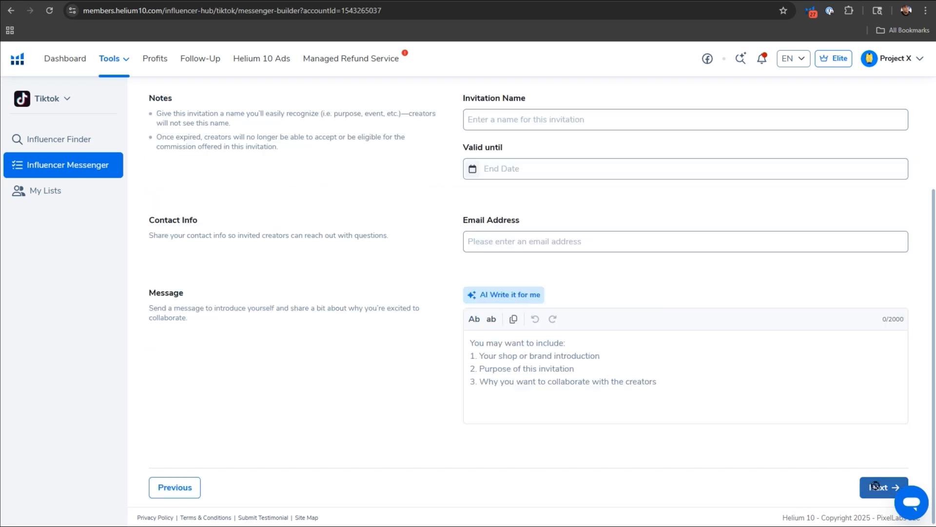
Name the invitation "Spooky Accessories Giveaway".
scroll(395, 308, "up", 1)
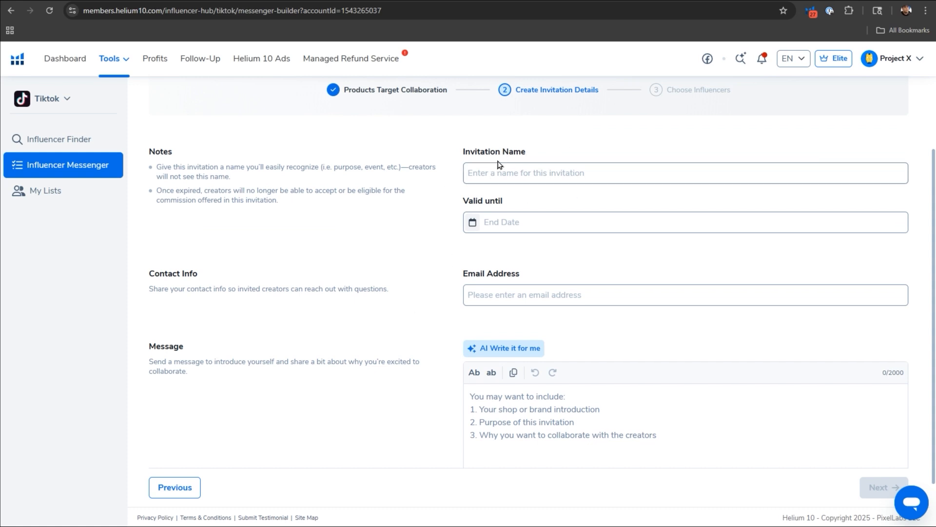
left_click(526, 167)
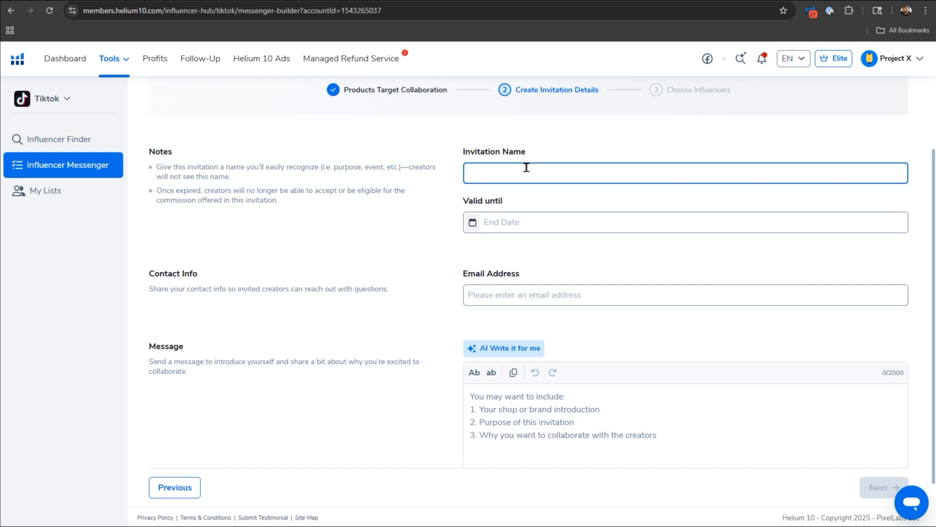
type("Spooky Accessories Giveaway")
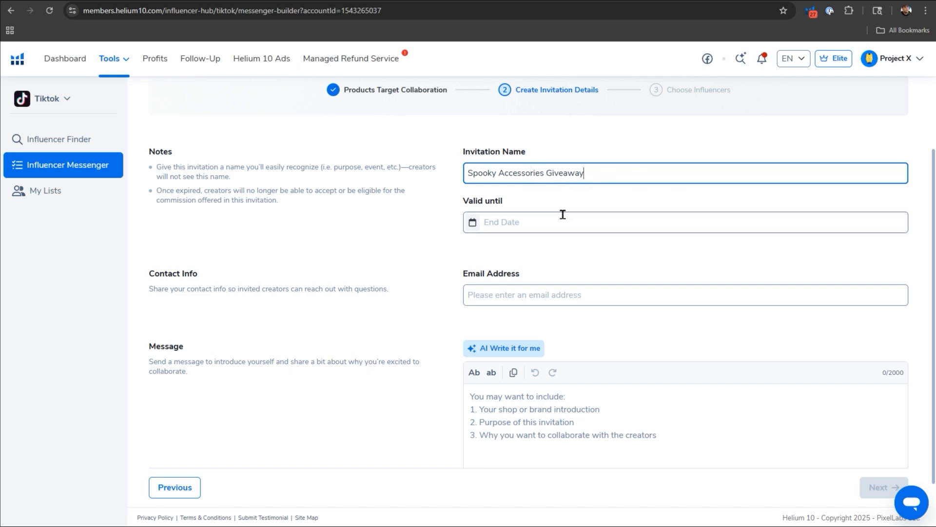
Set the invitation's validity end date to 09/30/2025.
left_click(547, 221)
left_click(603, 257)
left_click(603, 257)
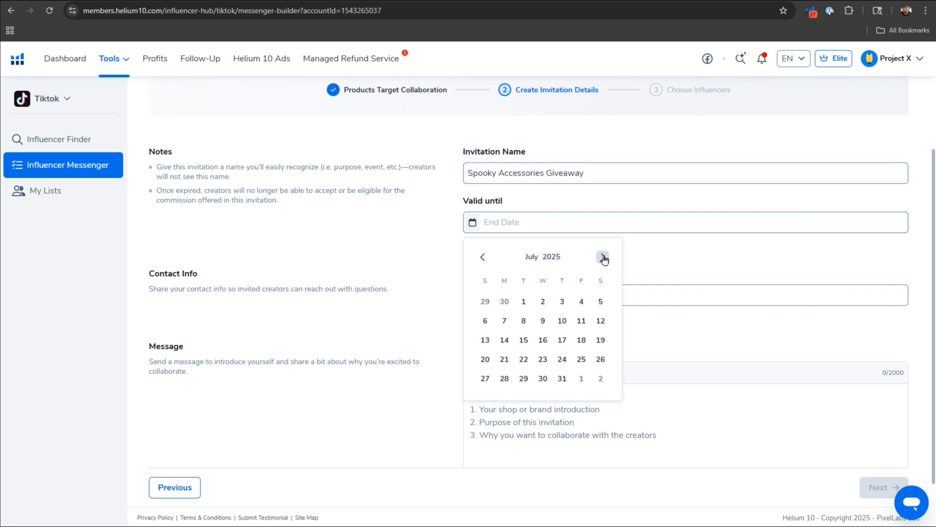
left_click(603, 257)
left_click(604, 257)
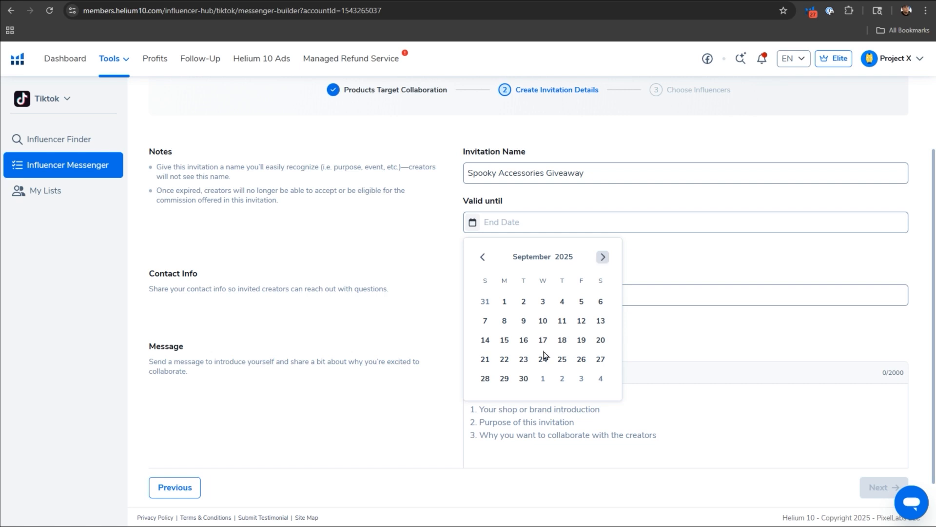
left_click(525, 379)
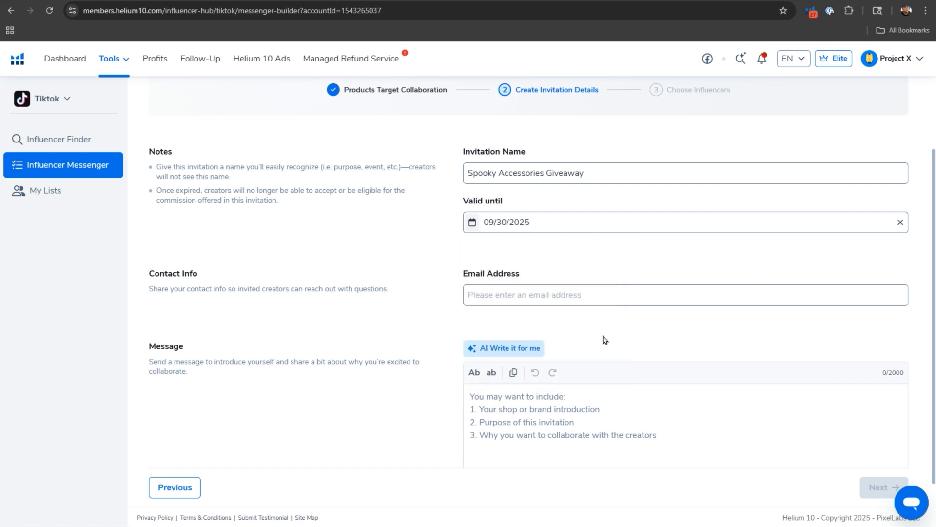
Enter the shop's contact email address for invited creators.
left_click(569, 297)
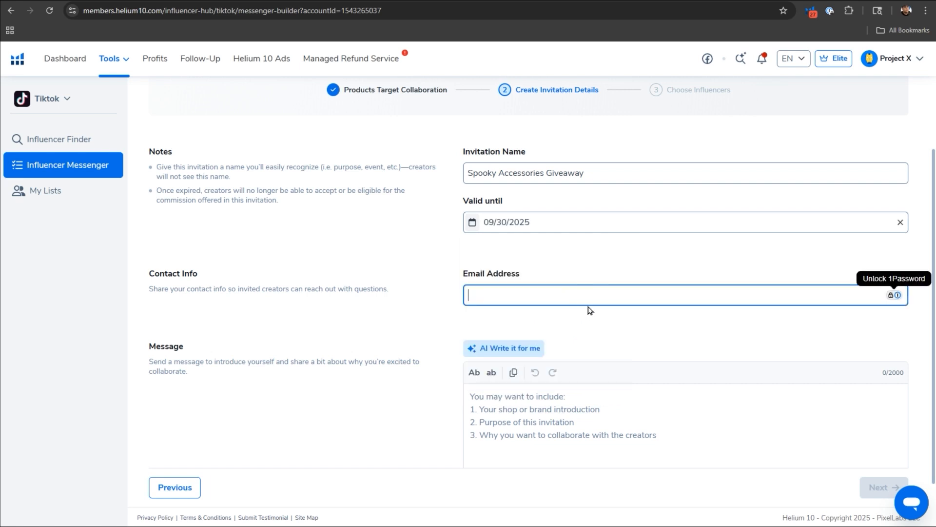
type("?????")
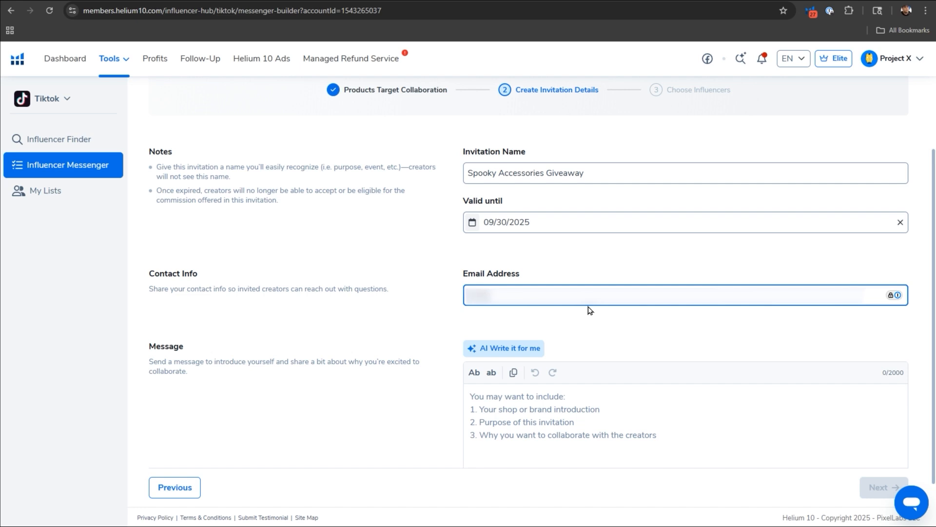
type("???")
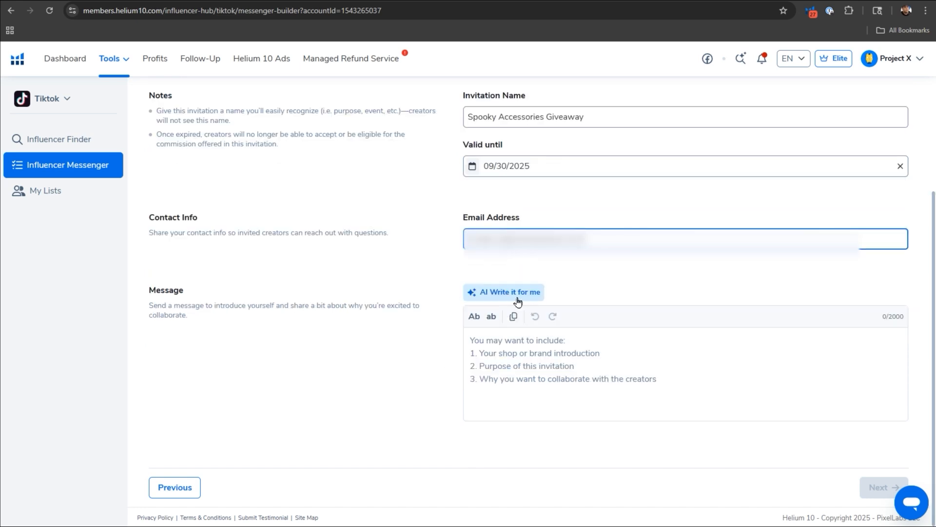
Generate an AI invitation message with Friendly tone, Short (50 words) length and product info included, and use the suggestion.
left_click(515, 297)
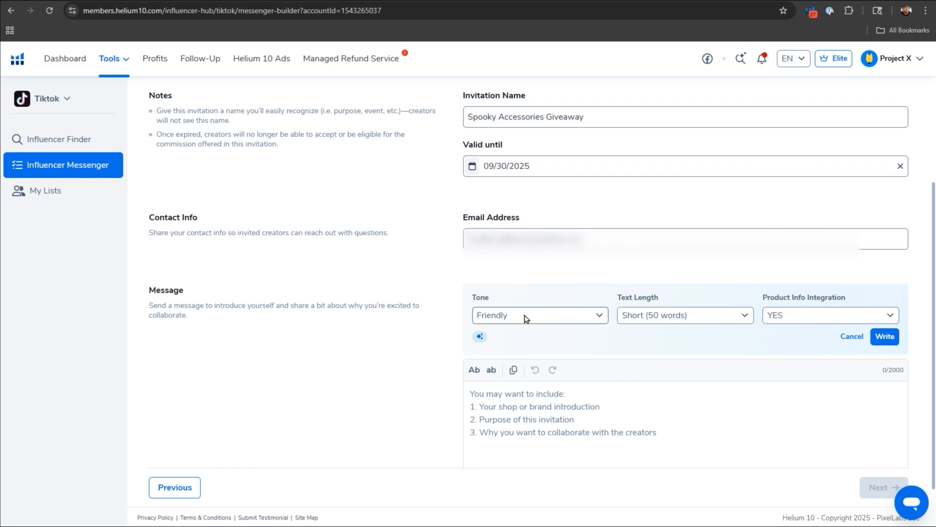
left_click(532, 318)
left_click(597, 295)
left_click(884, 336)
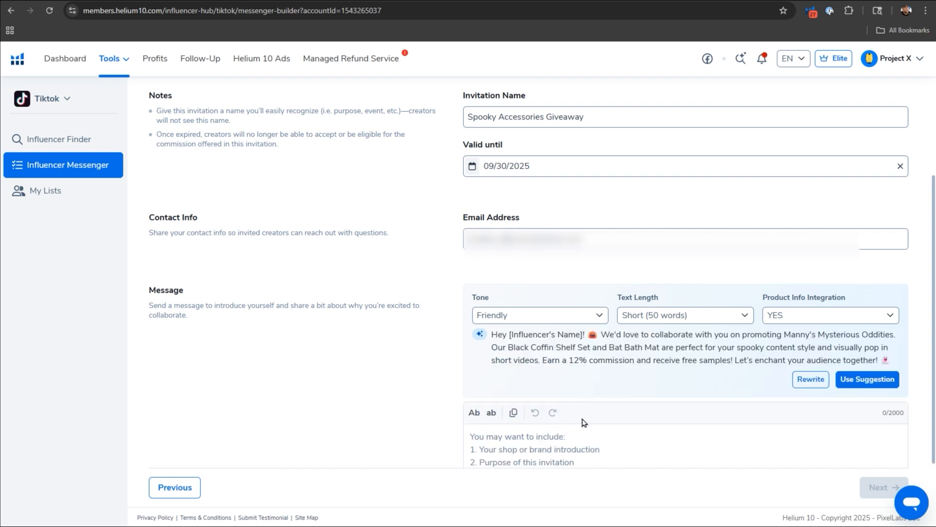
scroll(584, 423, "down", 1)
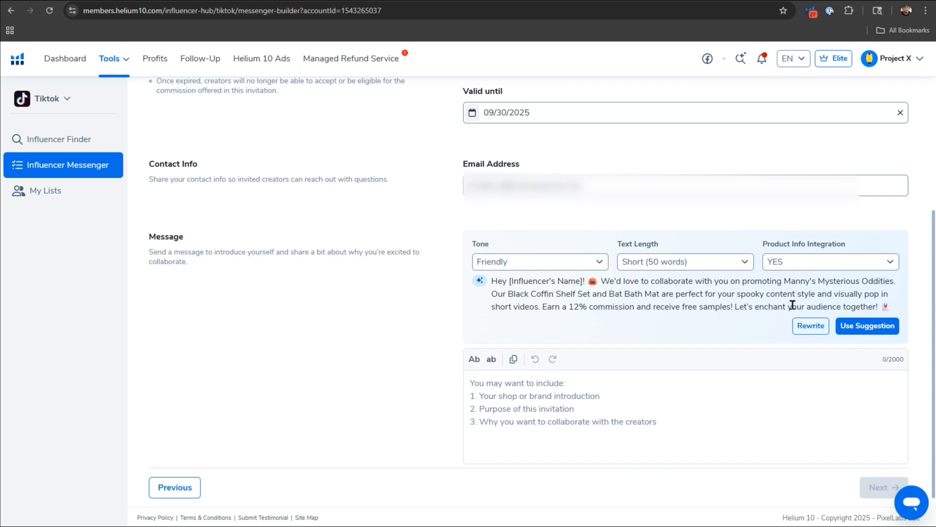
left_click(864, 326)
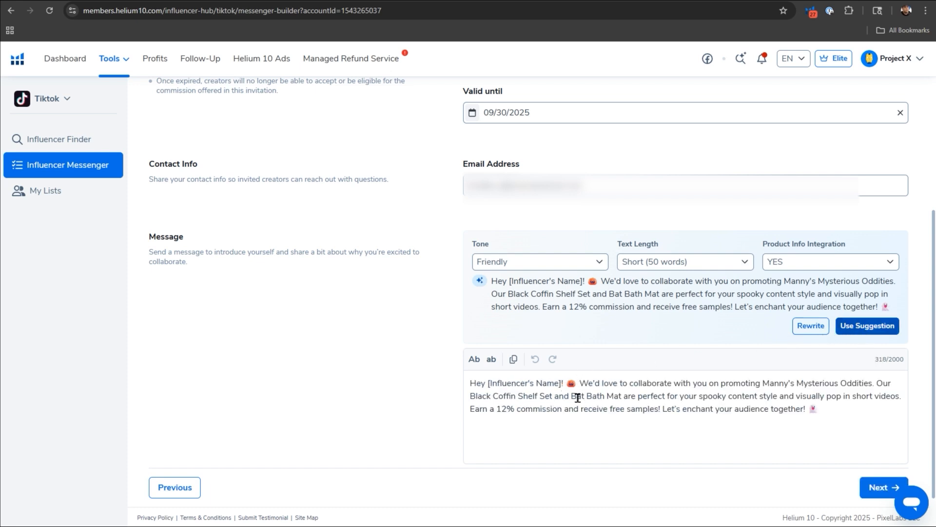
Continue to the influencer selection and send the invitation to the three chosen creators.
scroll(600, 420, "down", 1)
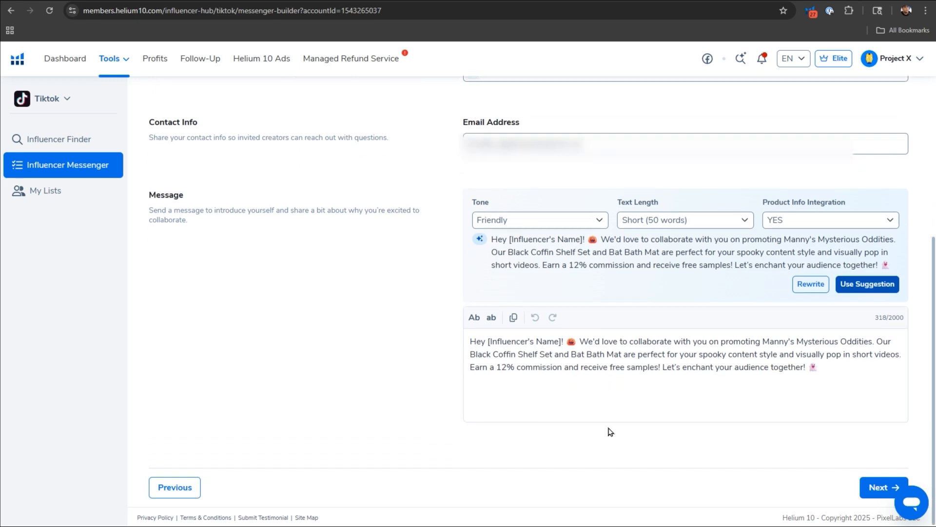
left_click(876, 487)
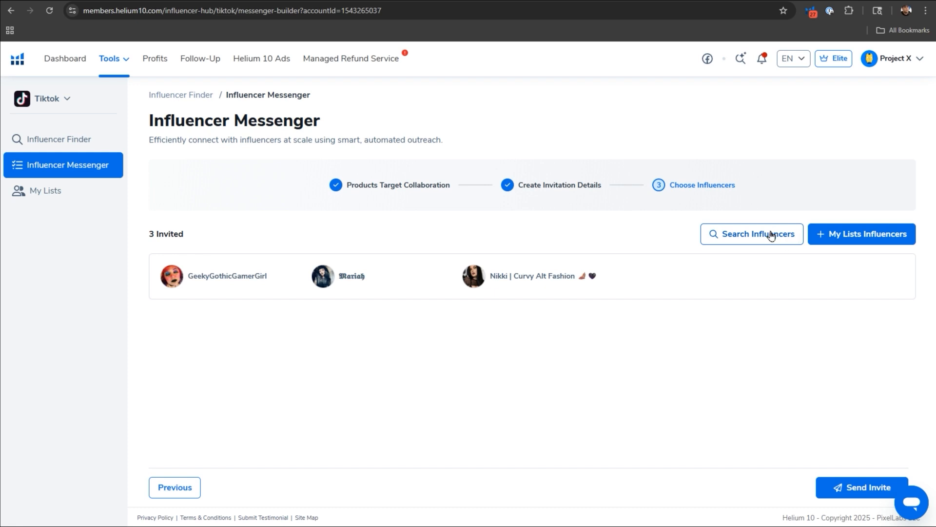
left_click(849, 487)
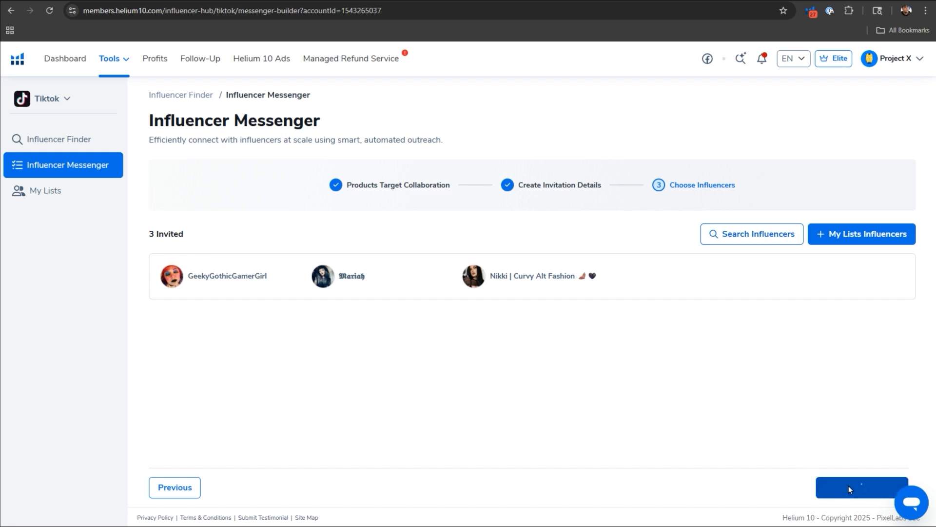
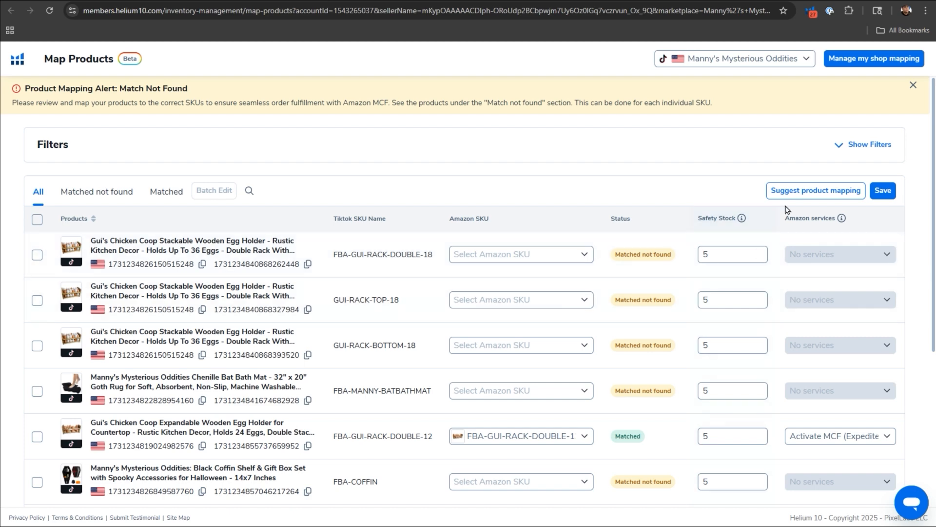
Dismiss the automatic product mapping notice and match the FBA-GUI-RACK-DOUBLE-18 TikTok product to the Amazon SKU FBA-GUI-RACK-DOUBLE-18.
left_click(809, 193)
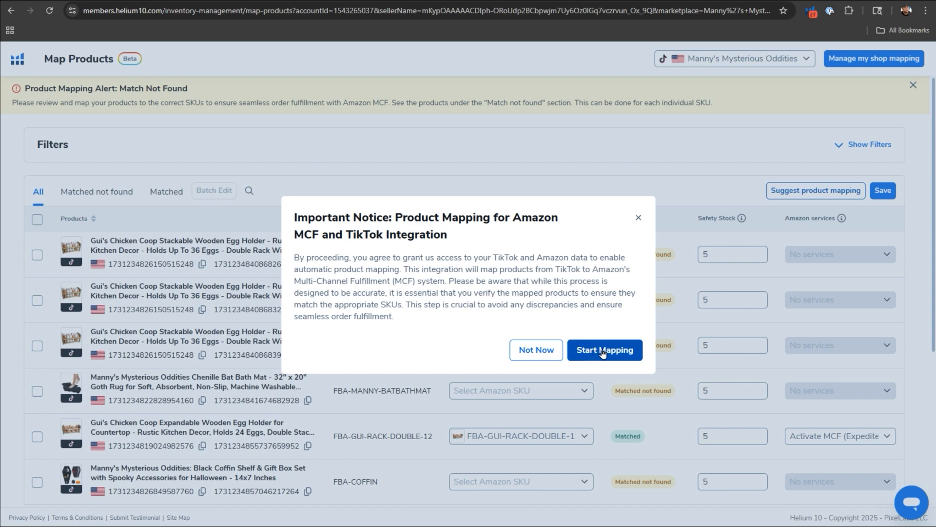
left_click(639, 218)
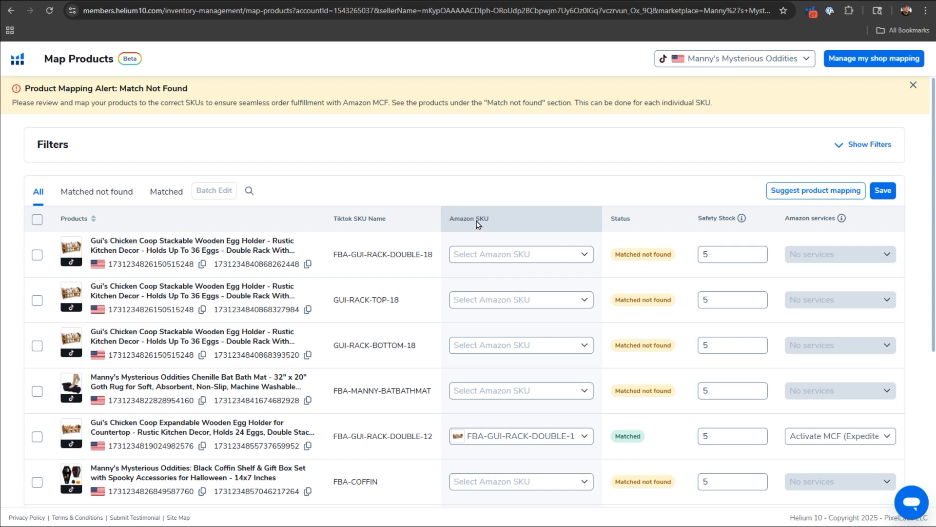
left_click(501, 255)
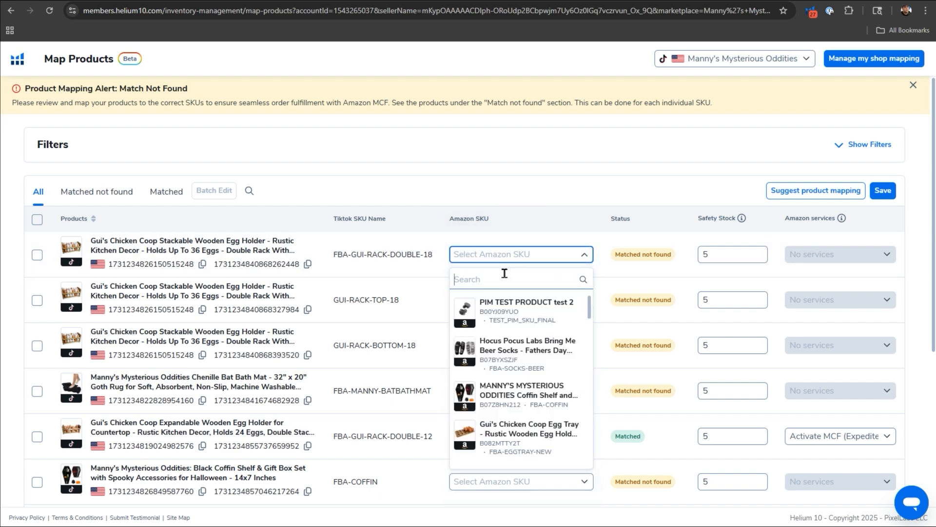
type("FBA-GUI-")
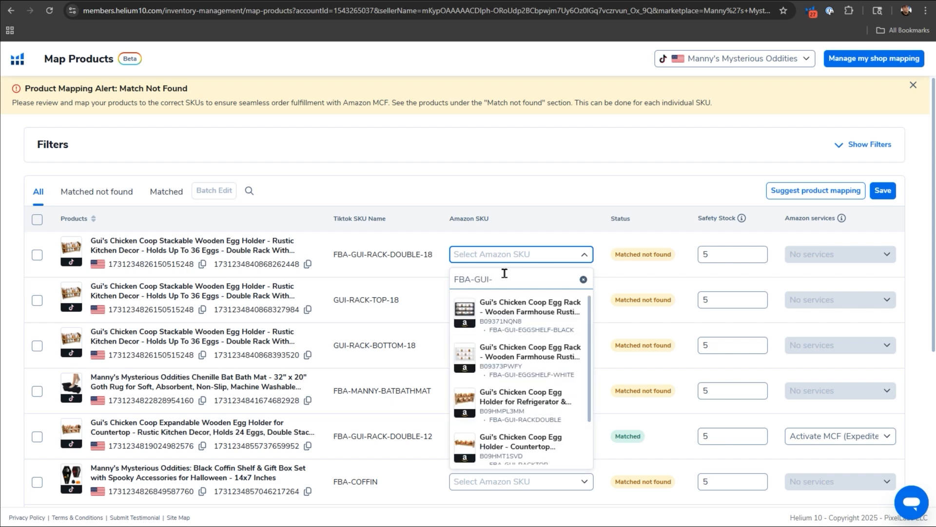
type("RACK")
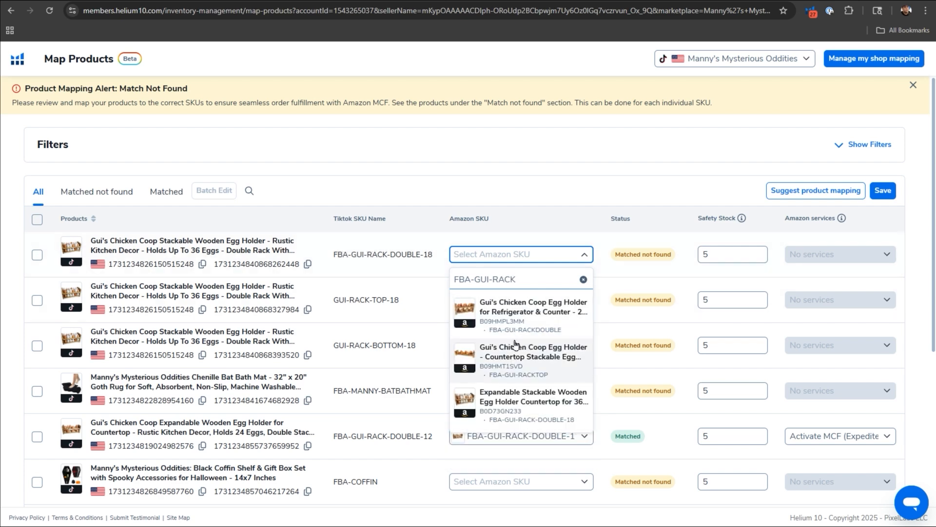
left_click(531, 392)
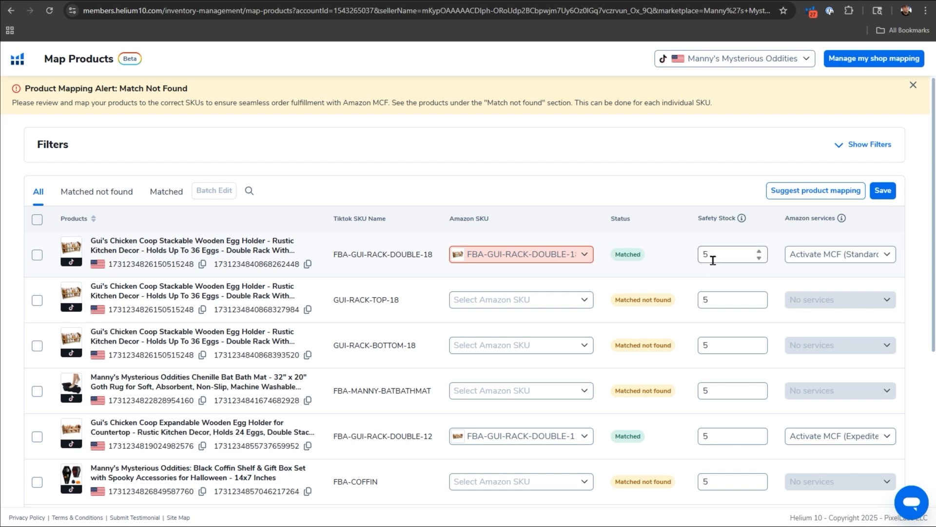
Check the Shop, Orders and Inventory settings in the TikTok shop mapping to the HOW COOL IS THAT Amazon seller, and apply the mapping.
left_click(871, 65)
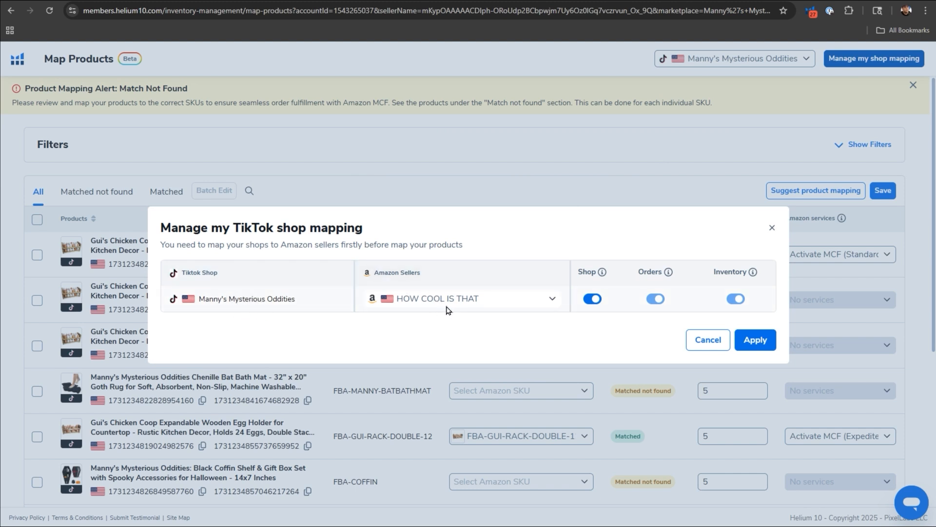
mouse_move(604, 275)
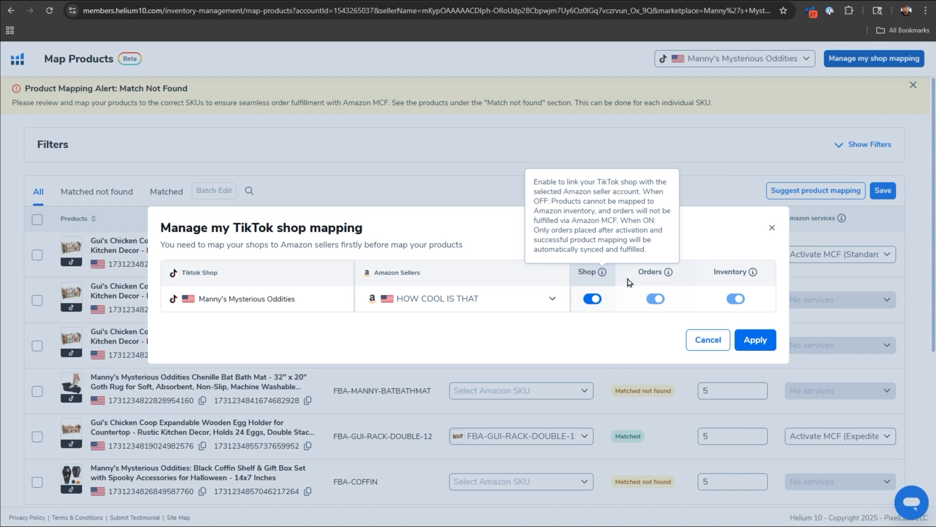
mouse_move(670, 275)
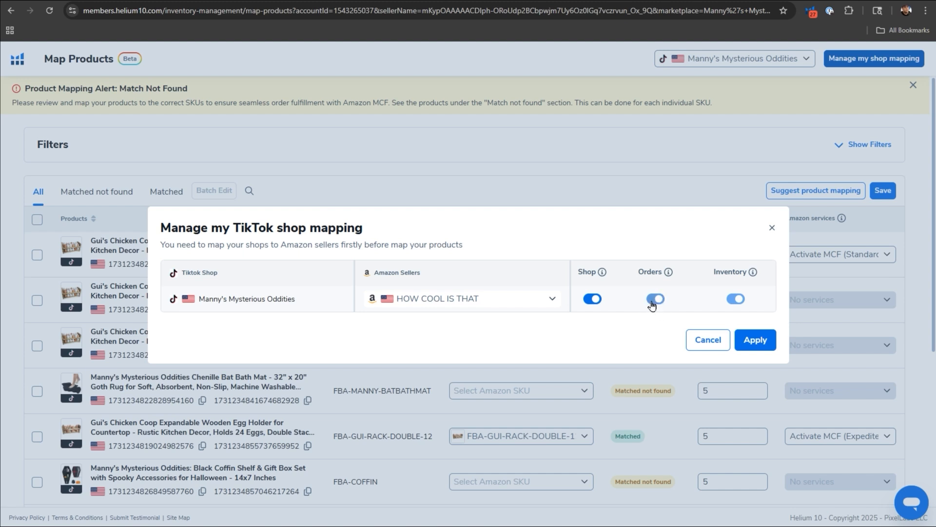
mouse_move(754, 276)
left_click(755, 337)
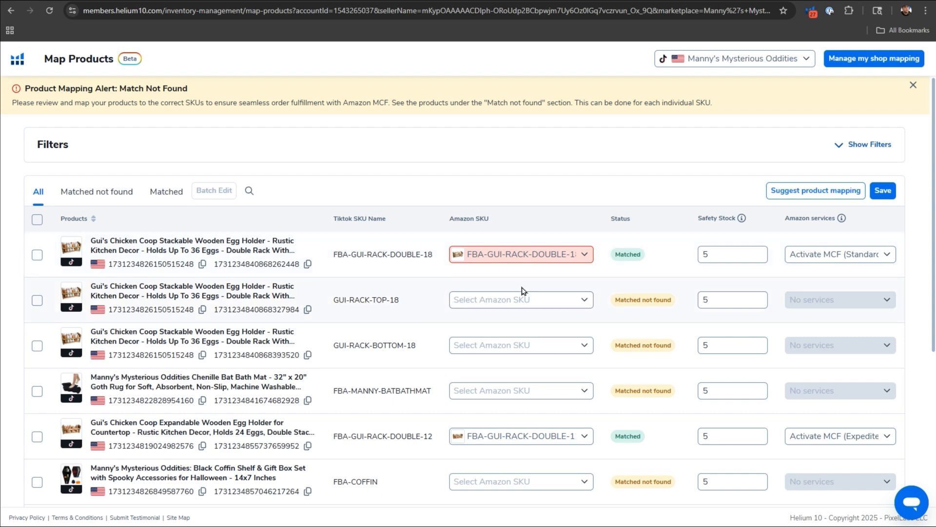
Match the FBA-MANNY-BATBATHMAT TikTok product to its Amazon SKU and save the product mappings.
scroll(432, 311, "down", 2)
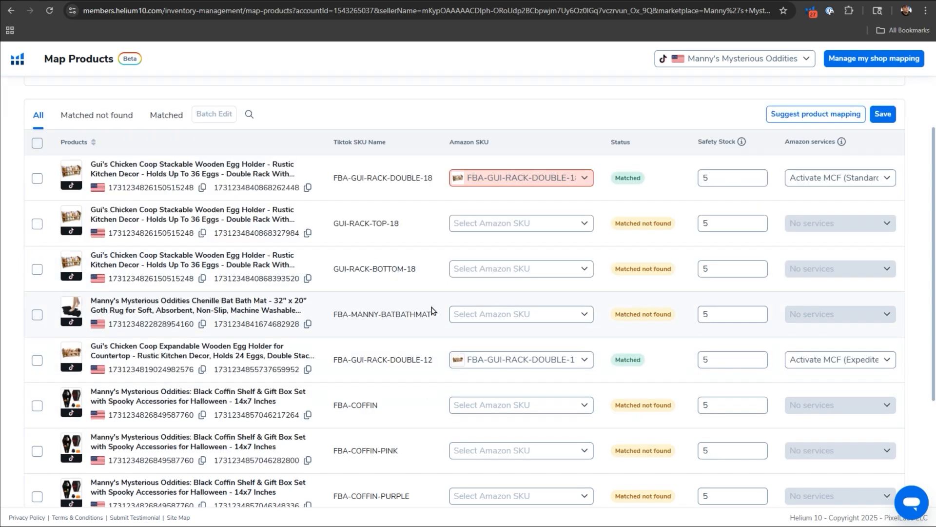
left_click(478, 321)
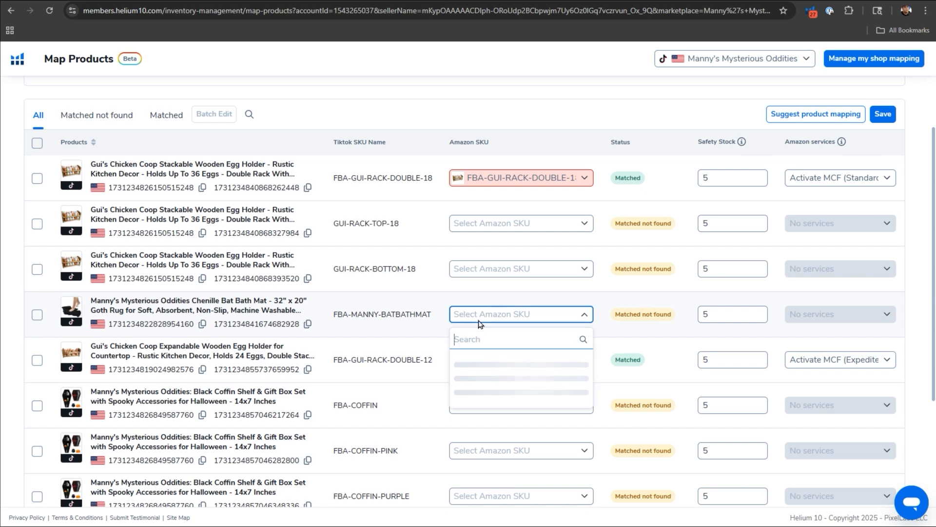
type("FBA-M")
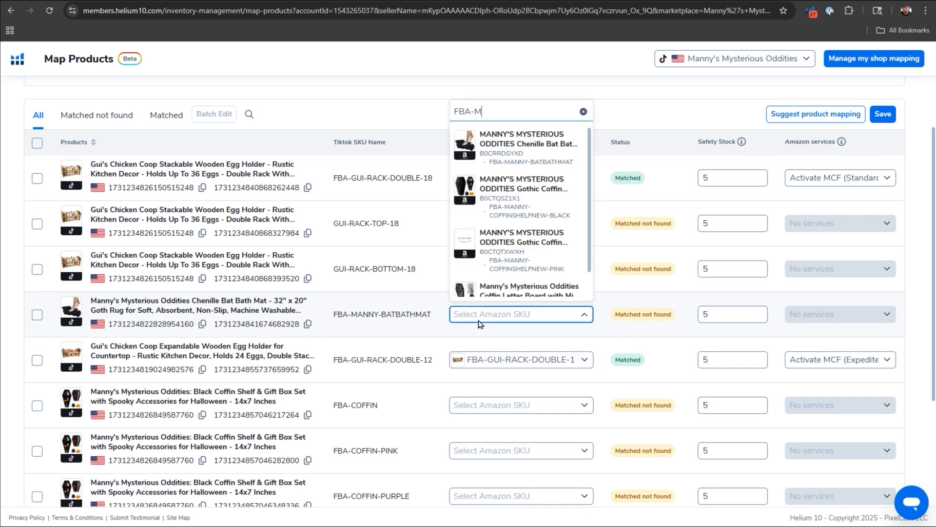
left_click(522, 141)
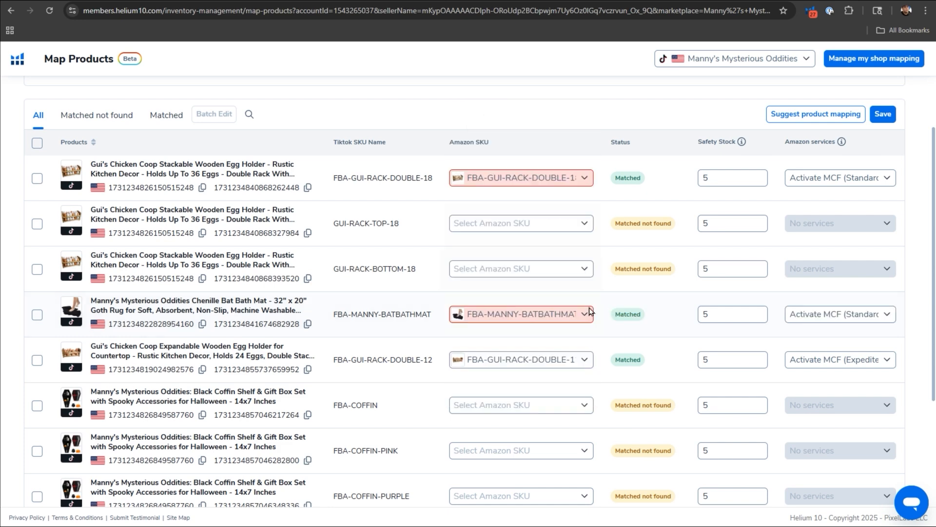
scroll(649, 345, "down", 1)
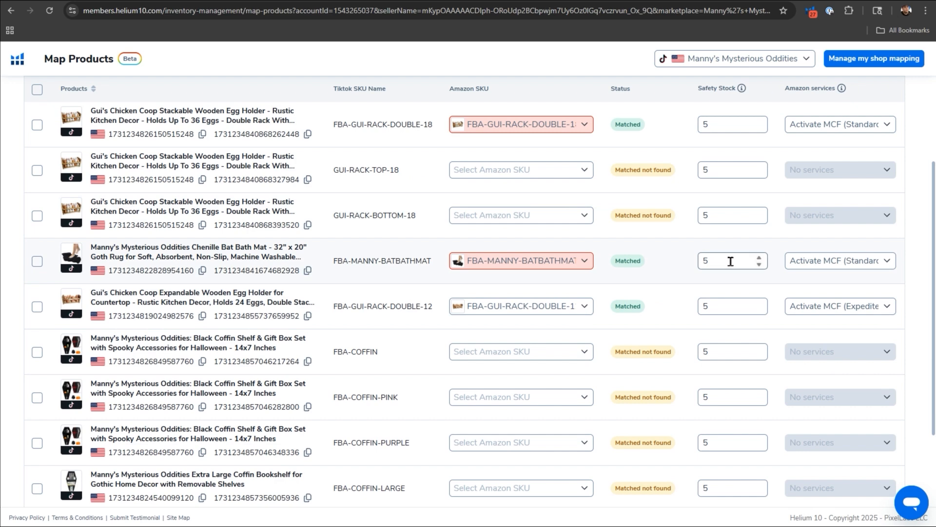
scroll(673, 331, "down", 2)
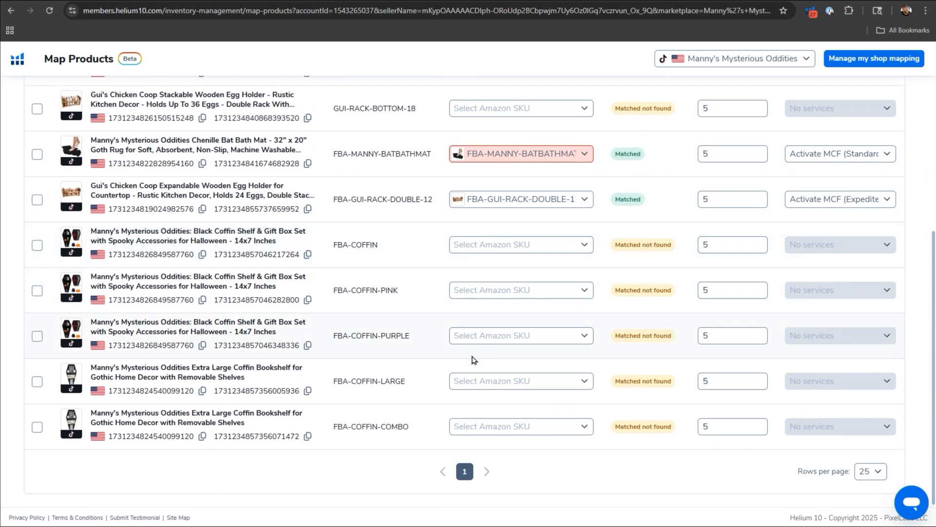
scroll(473, 359, "up", 5)
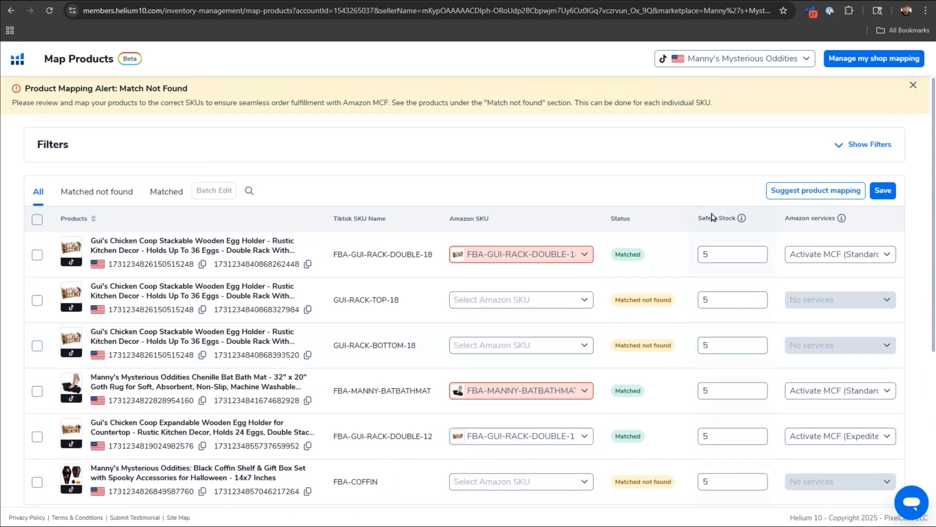
left_click(882, 190)
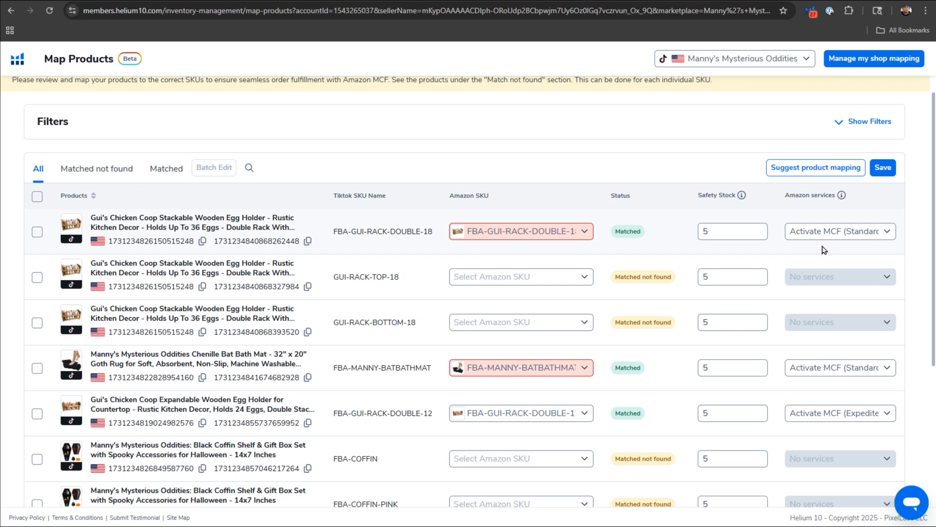
Set the Amazon service to Activate MCF (Expedited Shipping) for FBA-GUI-RACK-DOUBLE-18 and FBA-MANNY-BATBATHMAT, and save the changes.
left_click(813, 237)
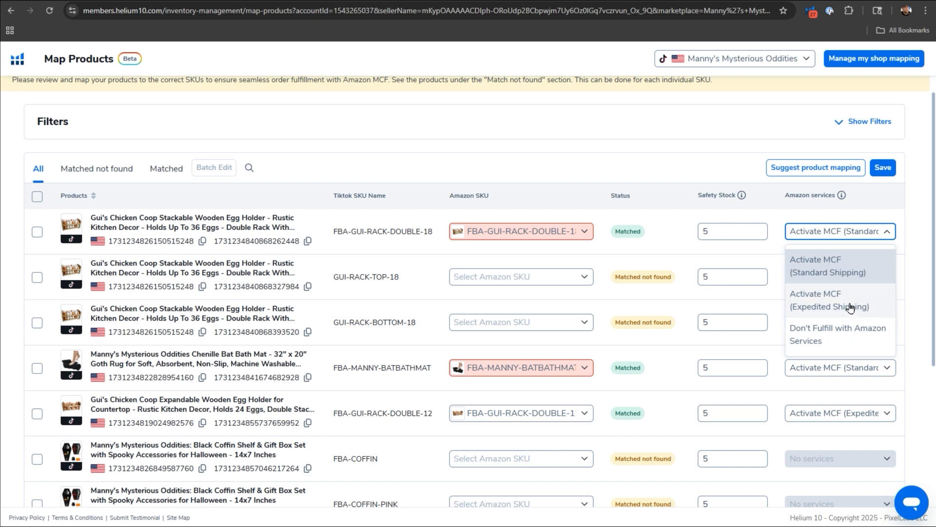
left_click(829, 301)
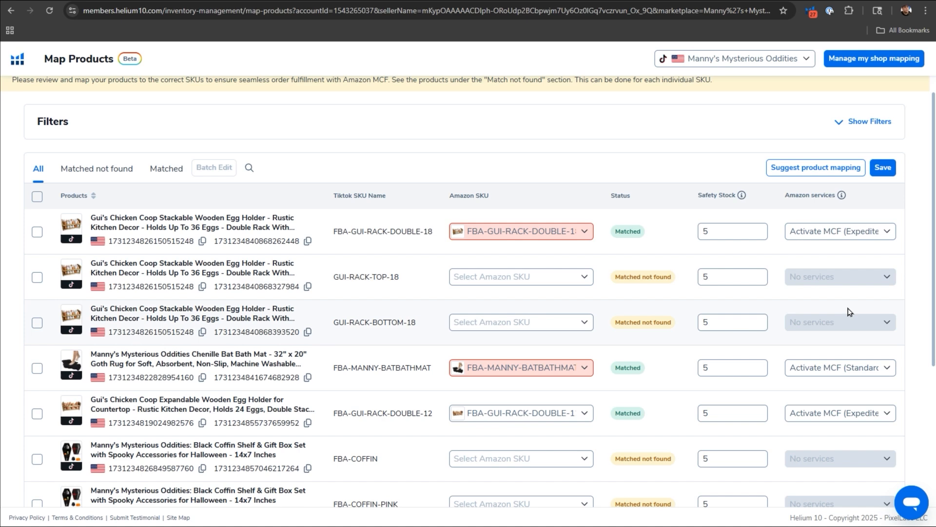
left_click(853, 370)
left_click(821, 437)
left_click(872, 173)
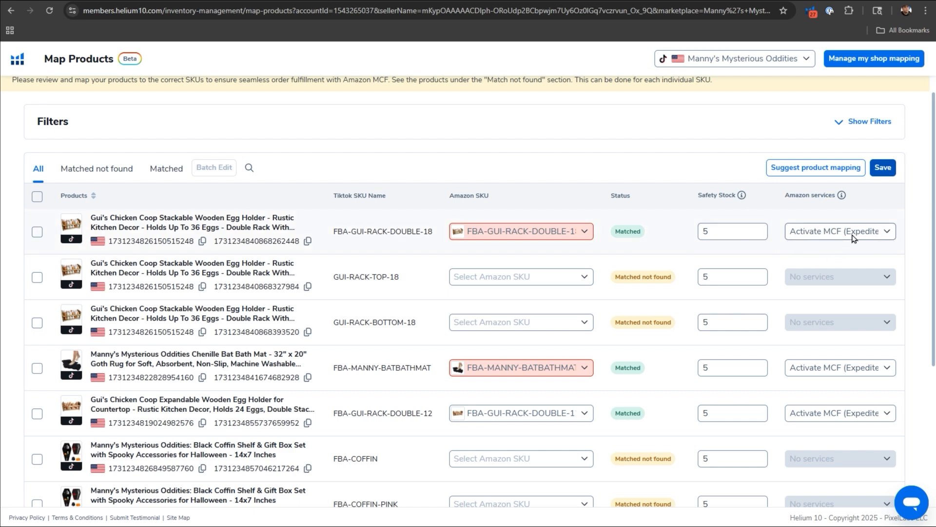
left_click(881, 170)
Review the Amazon services options for FBA-GUI-RACK-DOUBLE-18 without changing the selection.
left_click(850, 235)
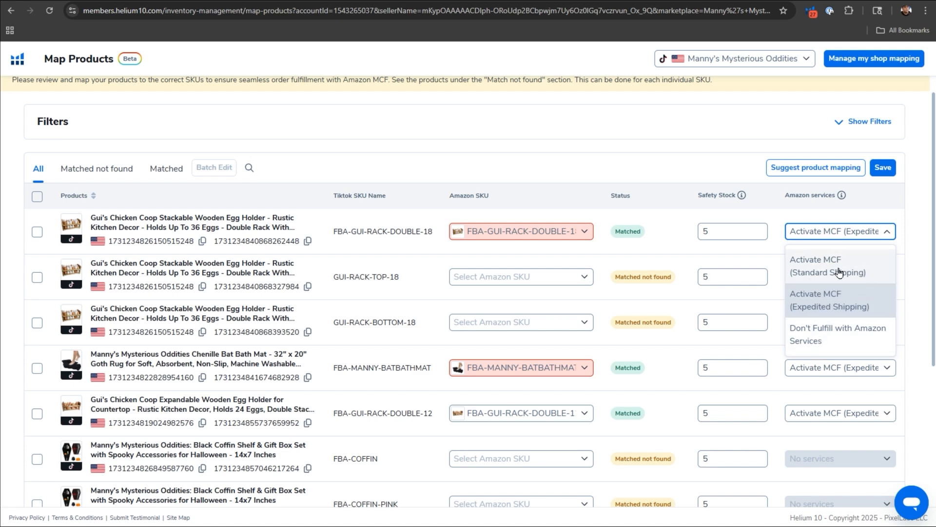
left_click(728, 166)
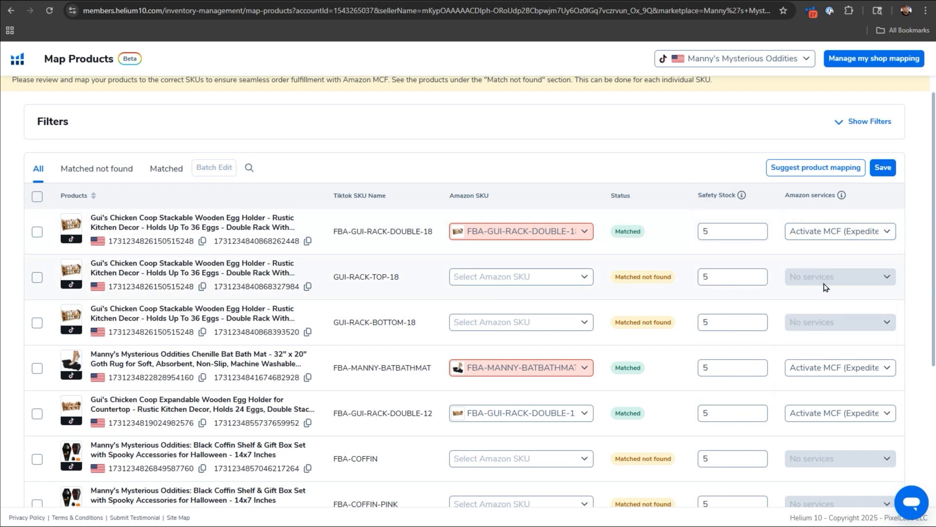
left_click(839, 231)
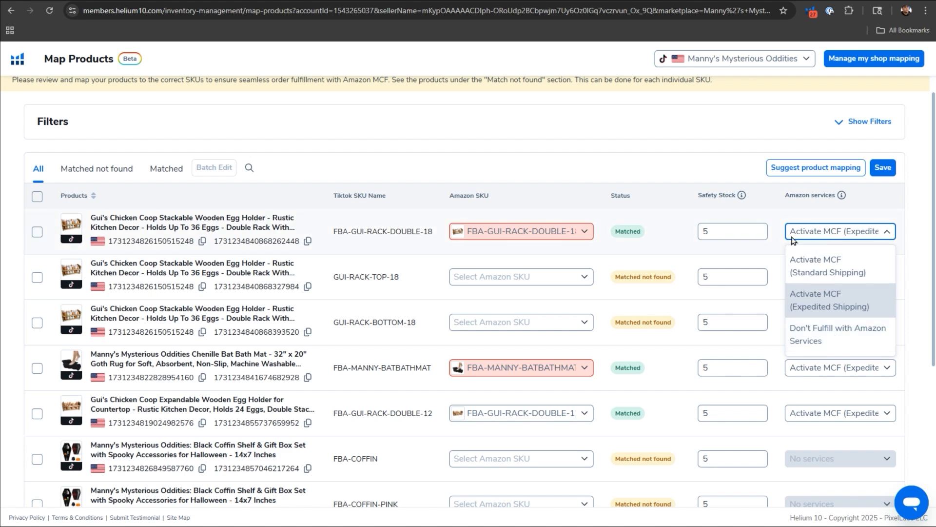
left_click(650, 200)
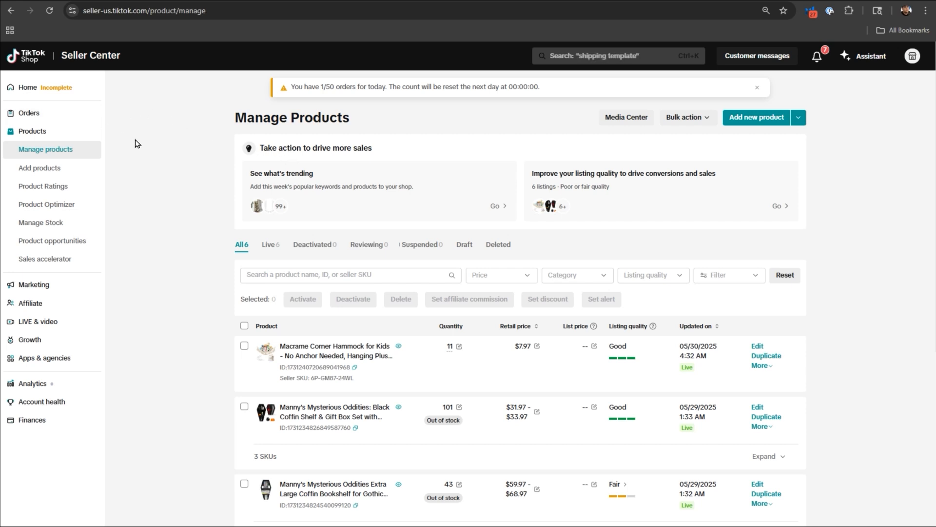
In TikTok Shop Seller Center, go through the order fulfillment settings to the shipping settings and check the shop's delivery option.
left_click(33, 113)
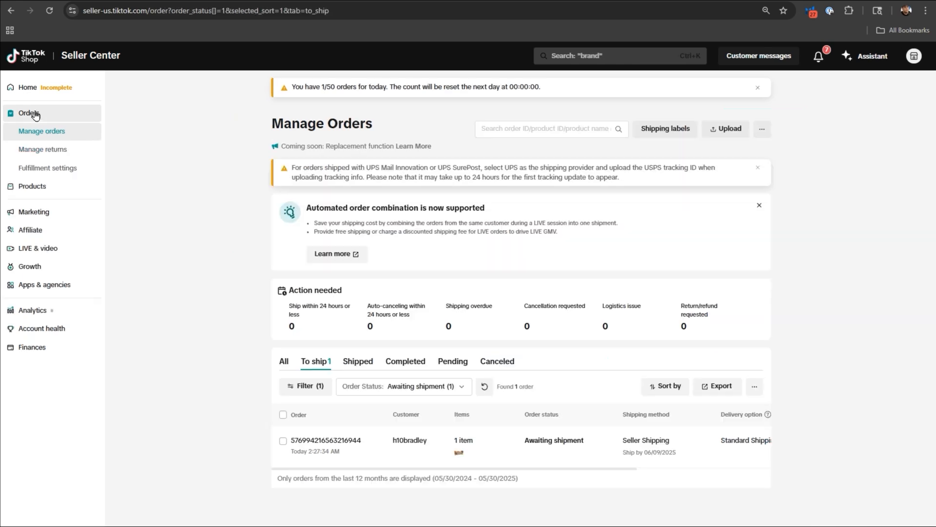
left_click(54, 173)
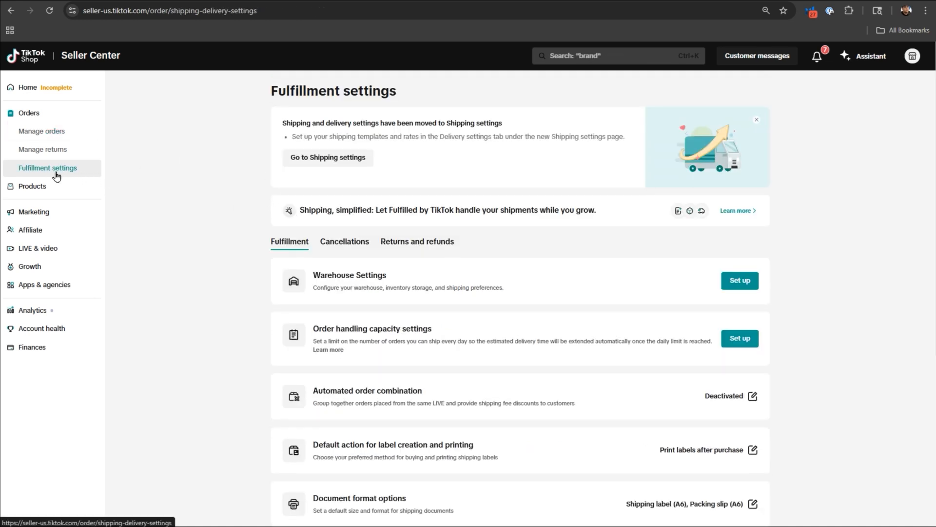
left_click(334, 162)
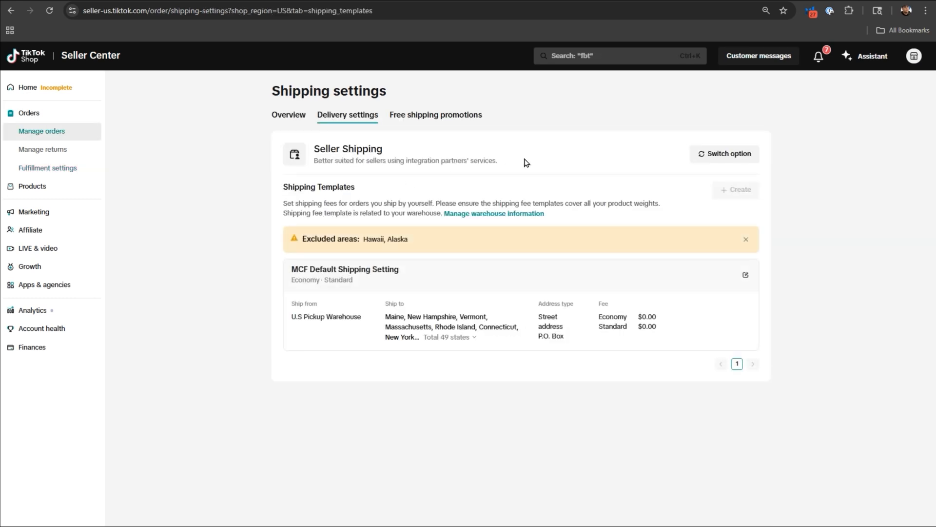
left_click_drag(385, 151, 320, 149)
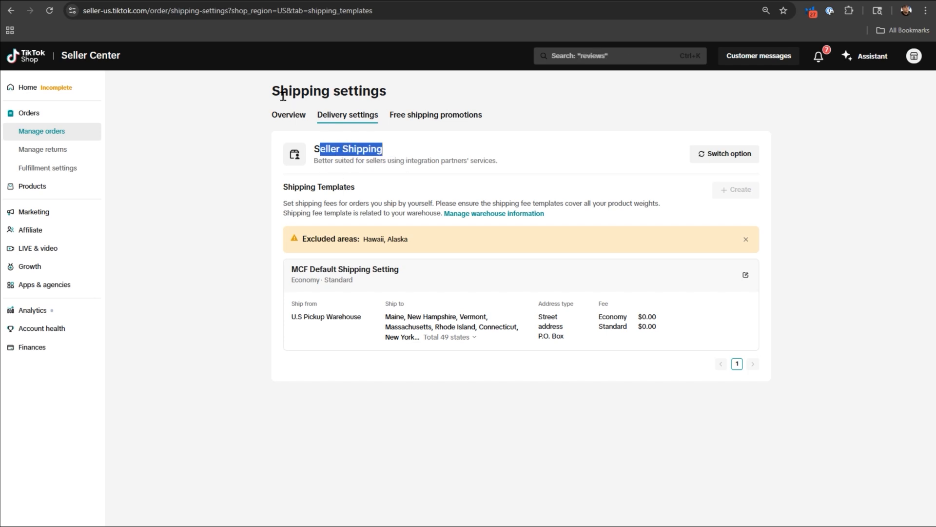
left_click_drag(280, 93, 380, 92)
left_click_drag(384, 154, 315, 144)
left_click(367, 148)
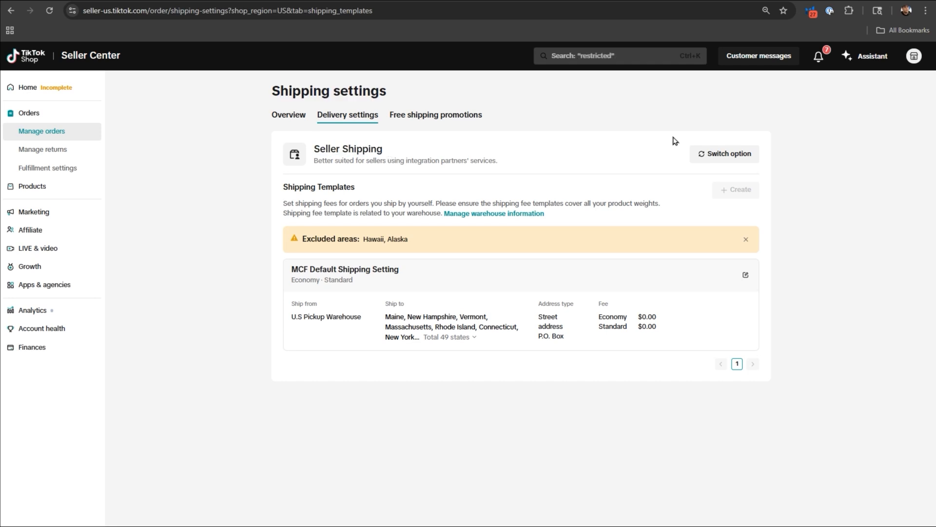